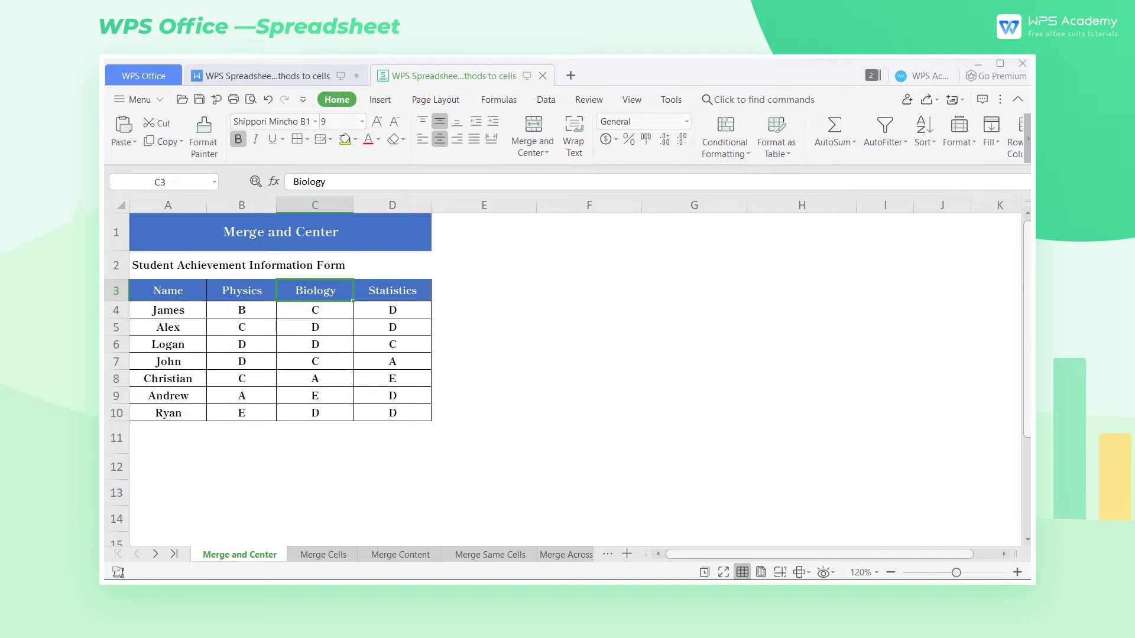
Step: Merge and centre A2:D2 under the Student Achievement Information Form title, then go to the Merge Cells sheet
drag(159, 266, 391, 271)
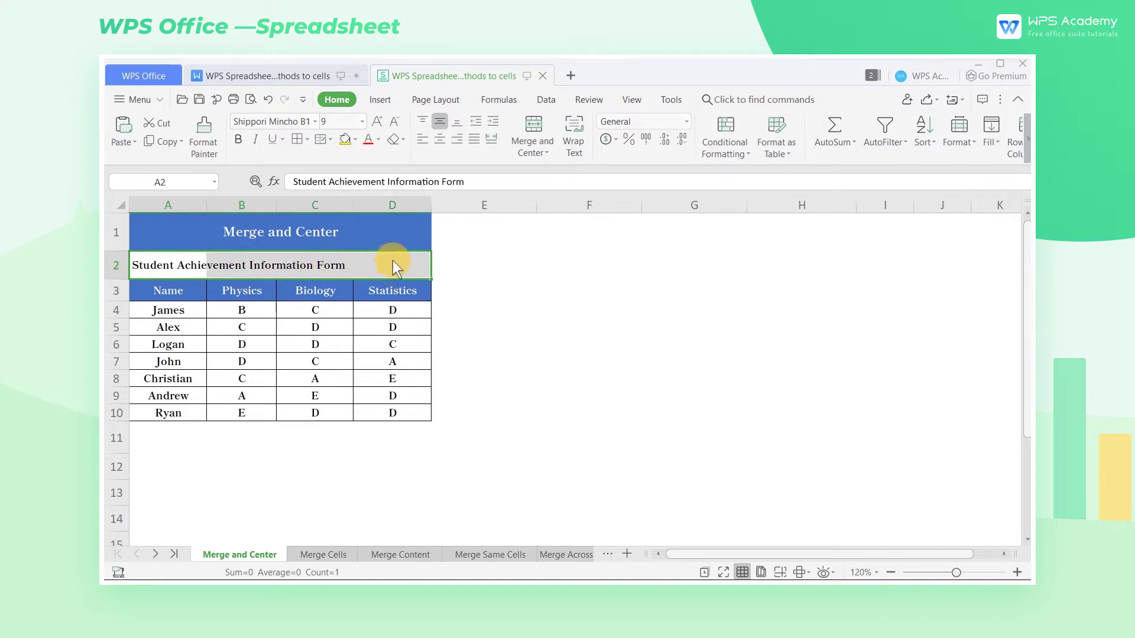
click(546, 151)
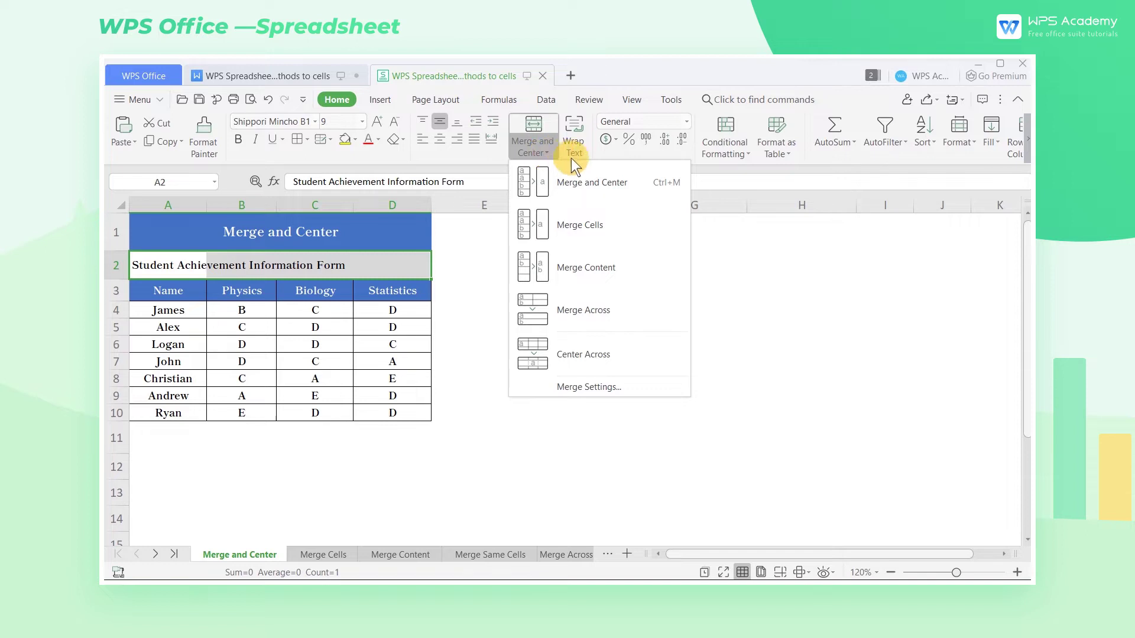
click(648, 195)
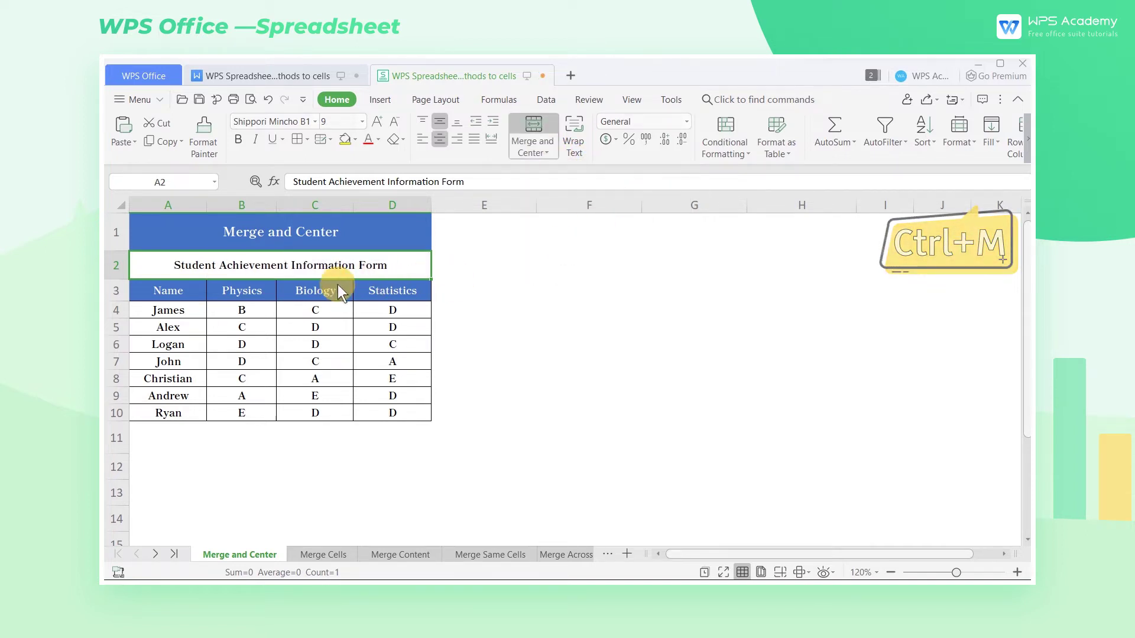
click(227, 291)
click(230, 269)
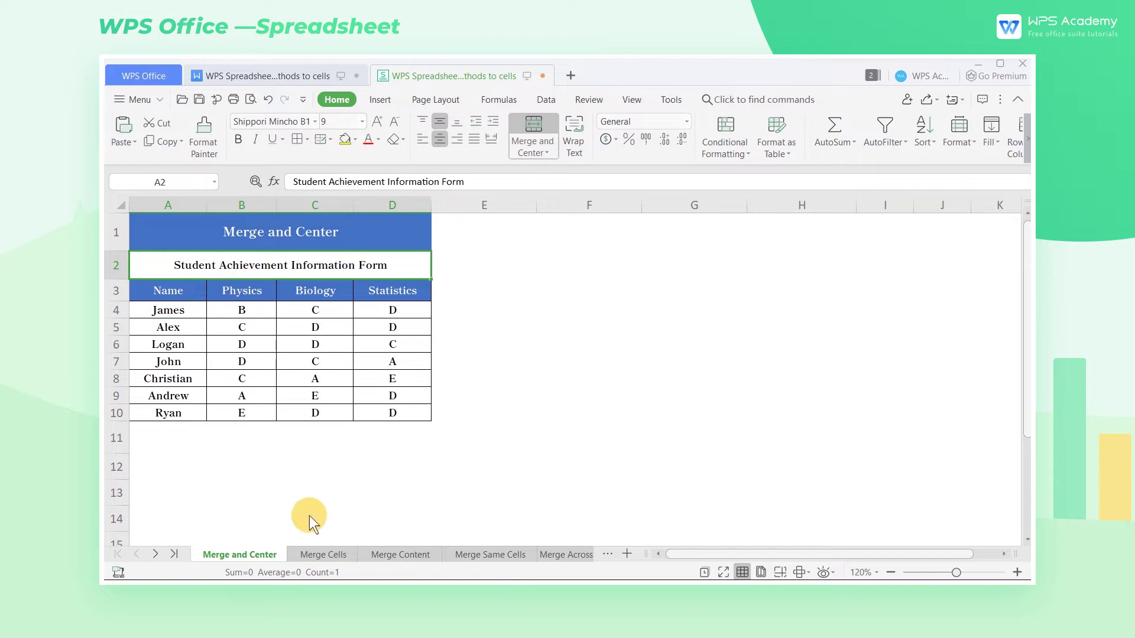
click(317, 553)
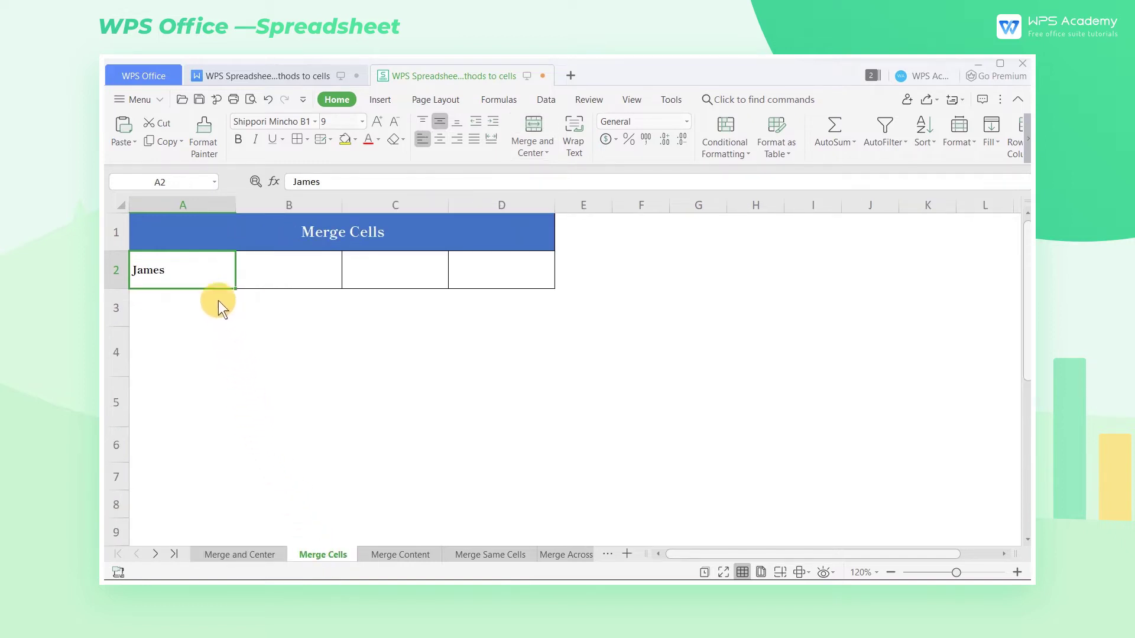
Step: Merge A2:D2 into one left-aligned cell holding James, then go to the Merge Content sheet
drag(179, 272, 477, 278)
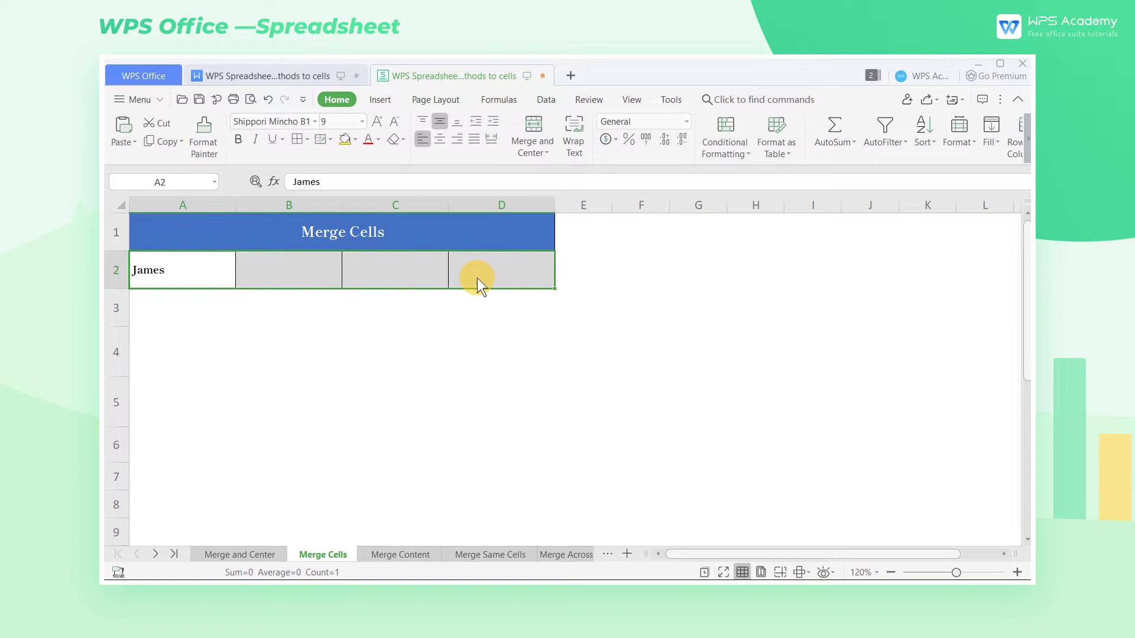
click(546, 153)
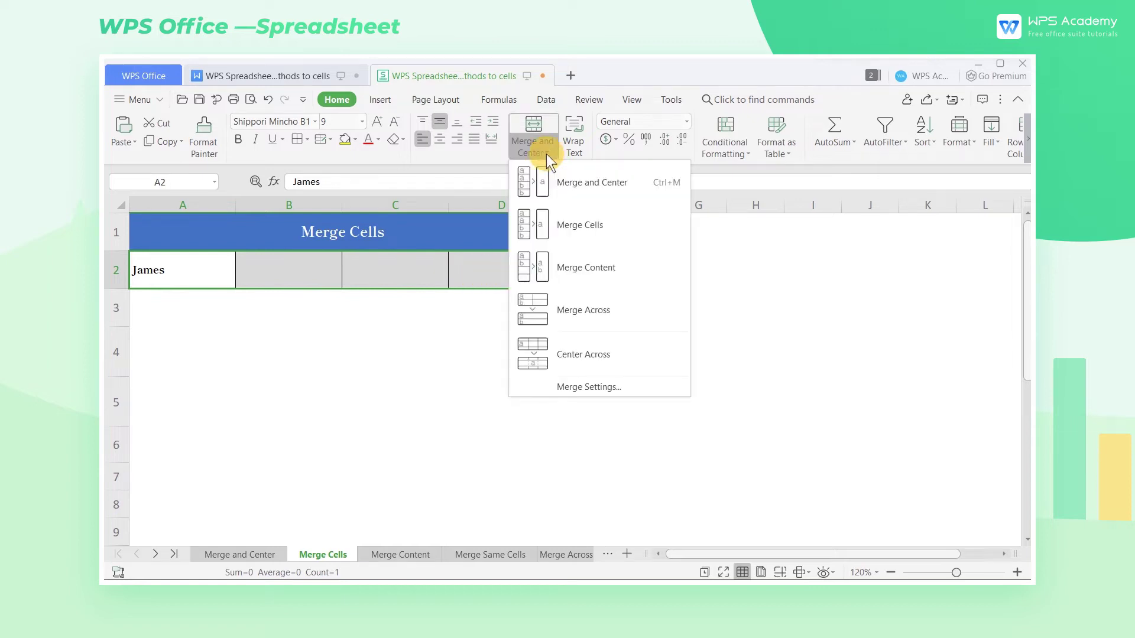
click(636, 228)
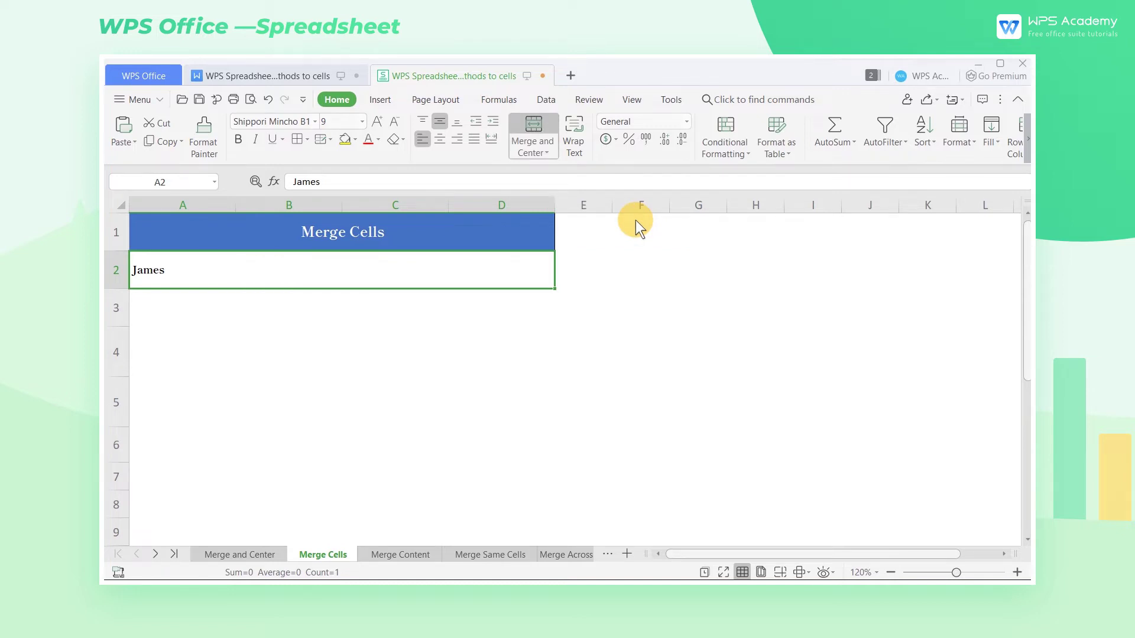
click(412, 233)
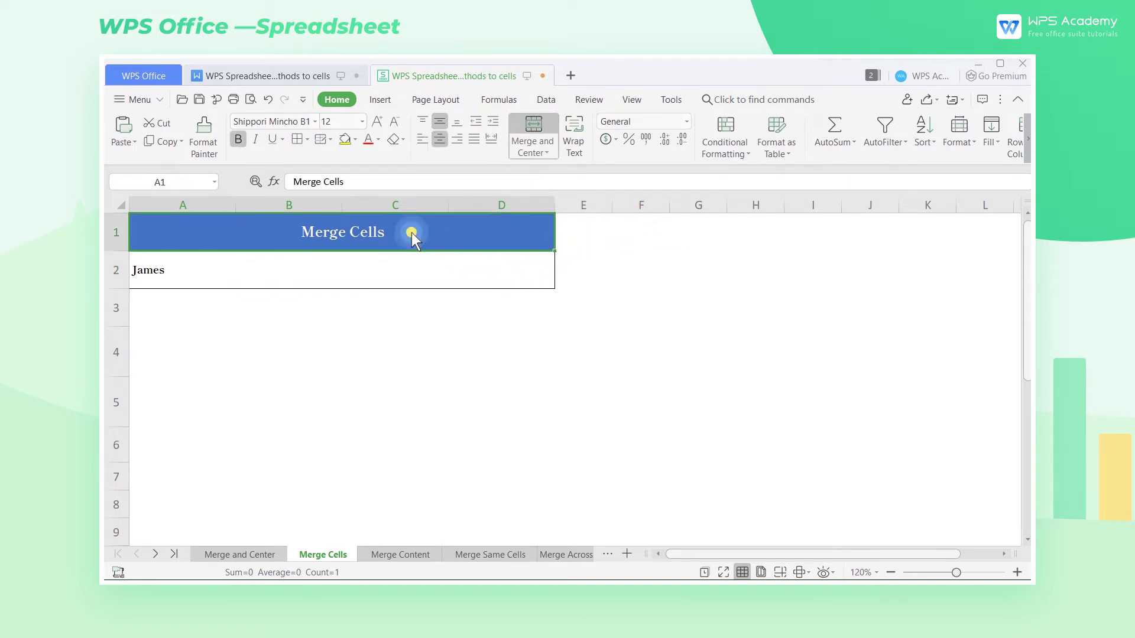
click(395, 267)
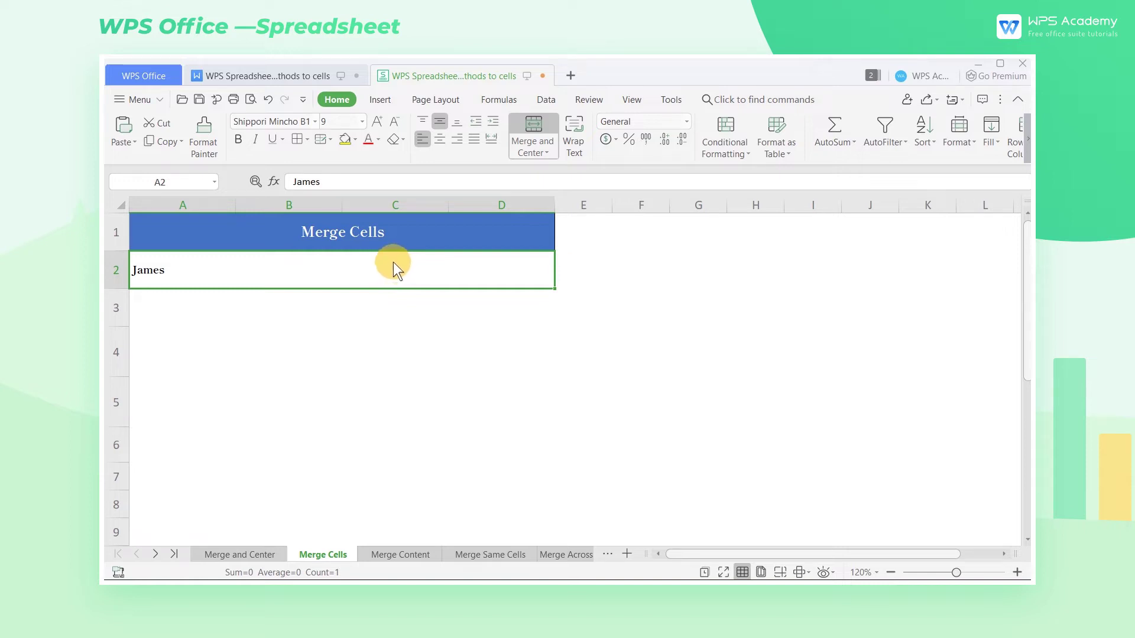
click(385, 552)
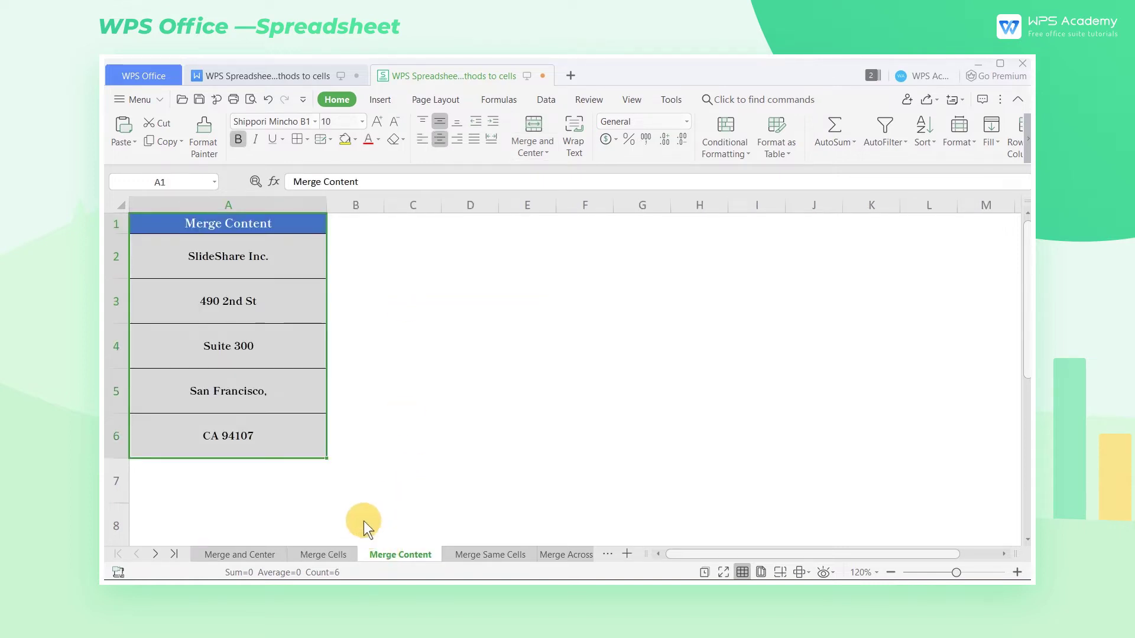
Step: Combine the five address lines in A2:A6 into one cell with Merge Content, then go to Merge Same Cells
click(236, 246)
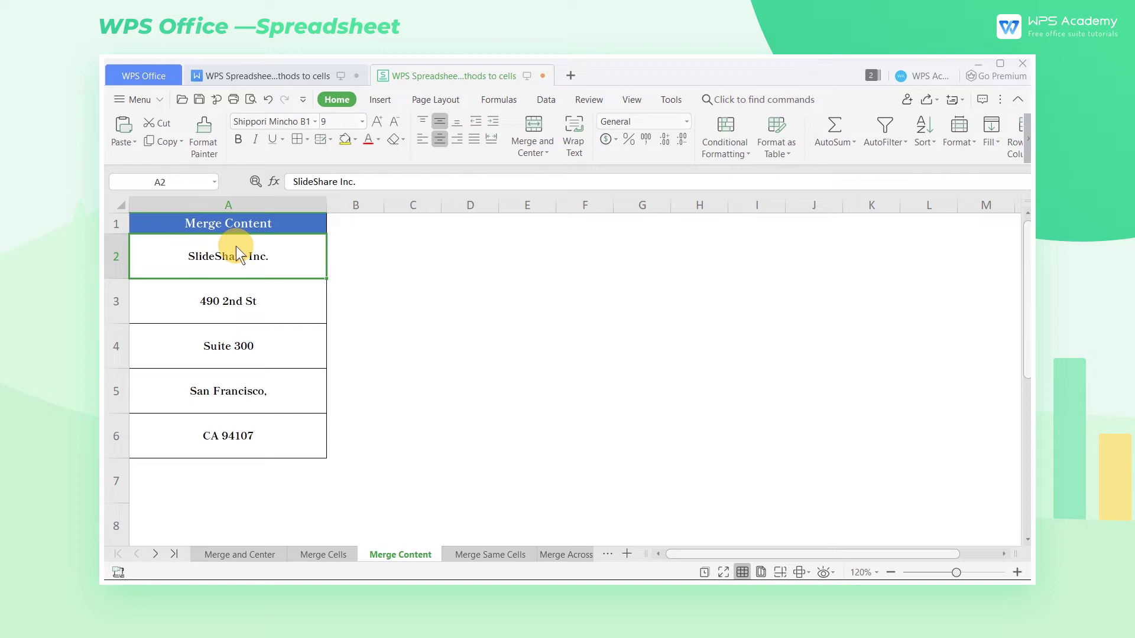
drag(236, 255, 236, 434)
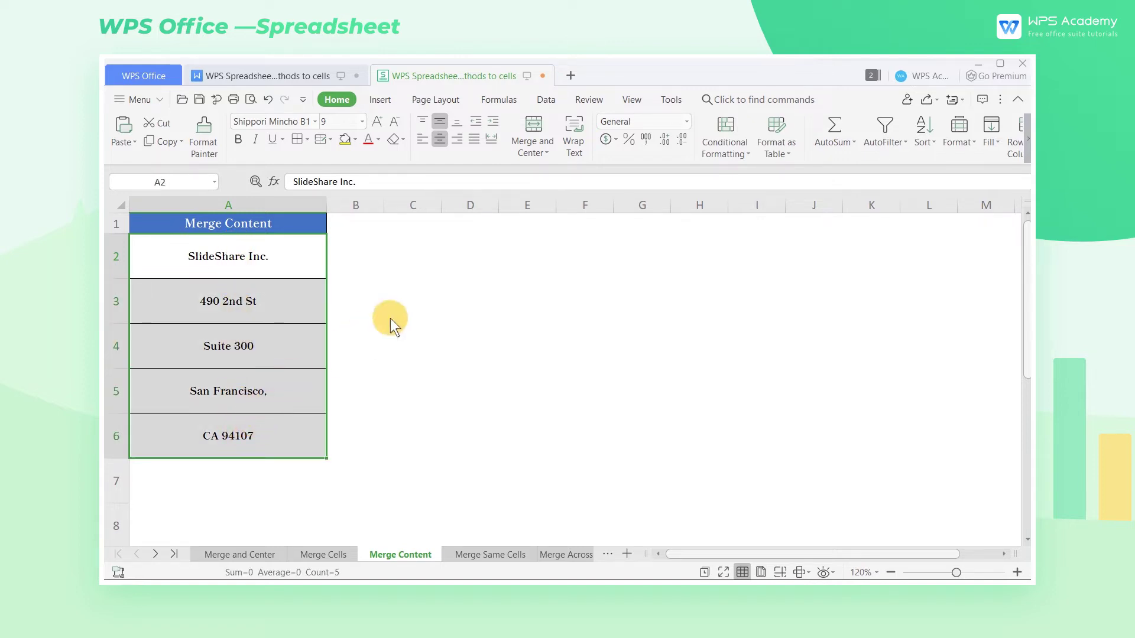
click(548, 154)
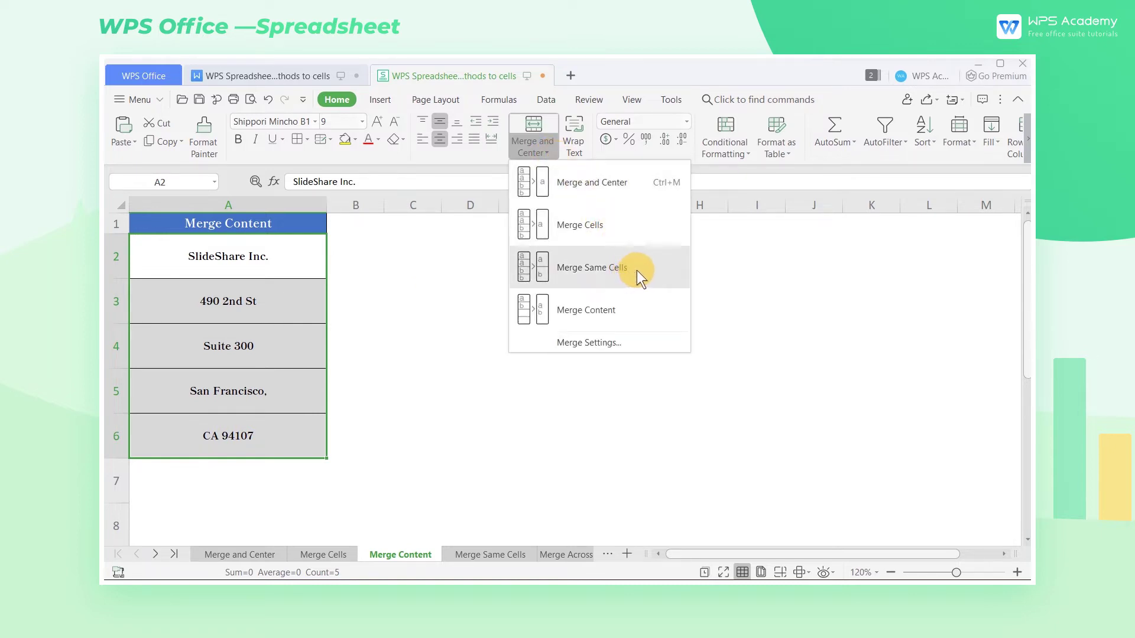
click(640, 304)
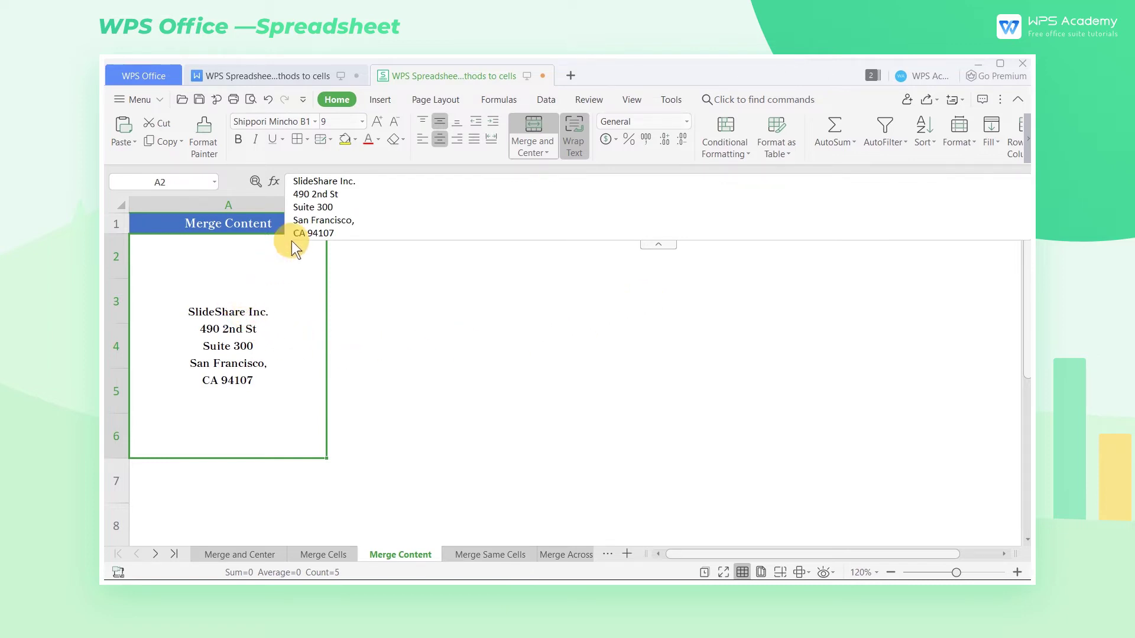
click(492, 551)
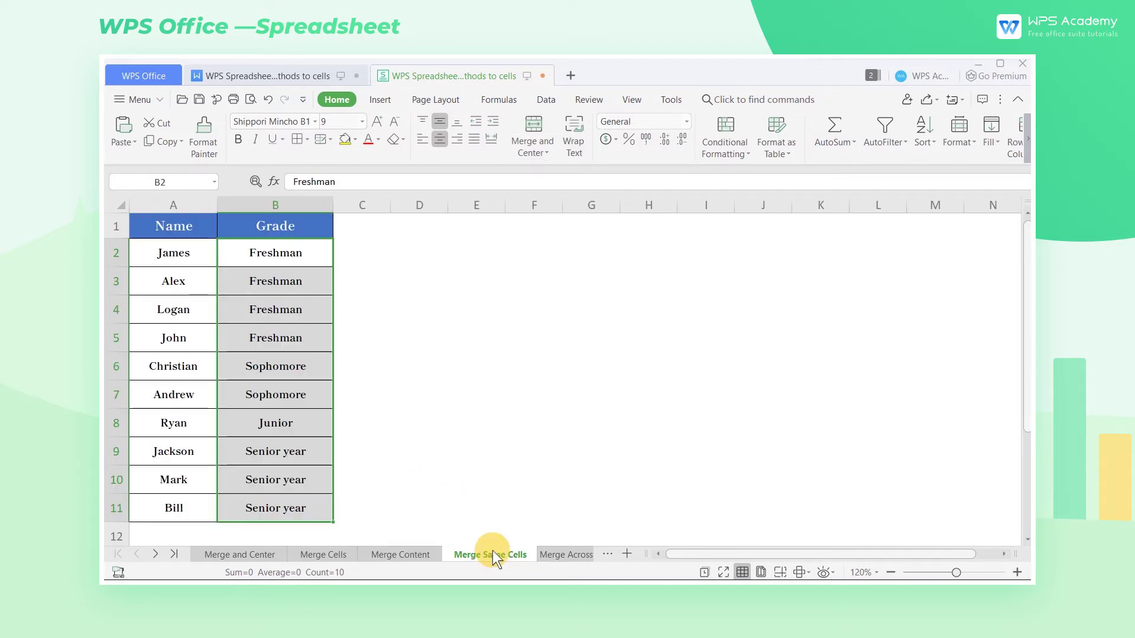
Step: Apply Merge Same Cells to B2:B11 to group the Freshman, Sophomore, Junior and Senior grades, then go to Merge Across
click(231, 256)
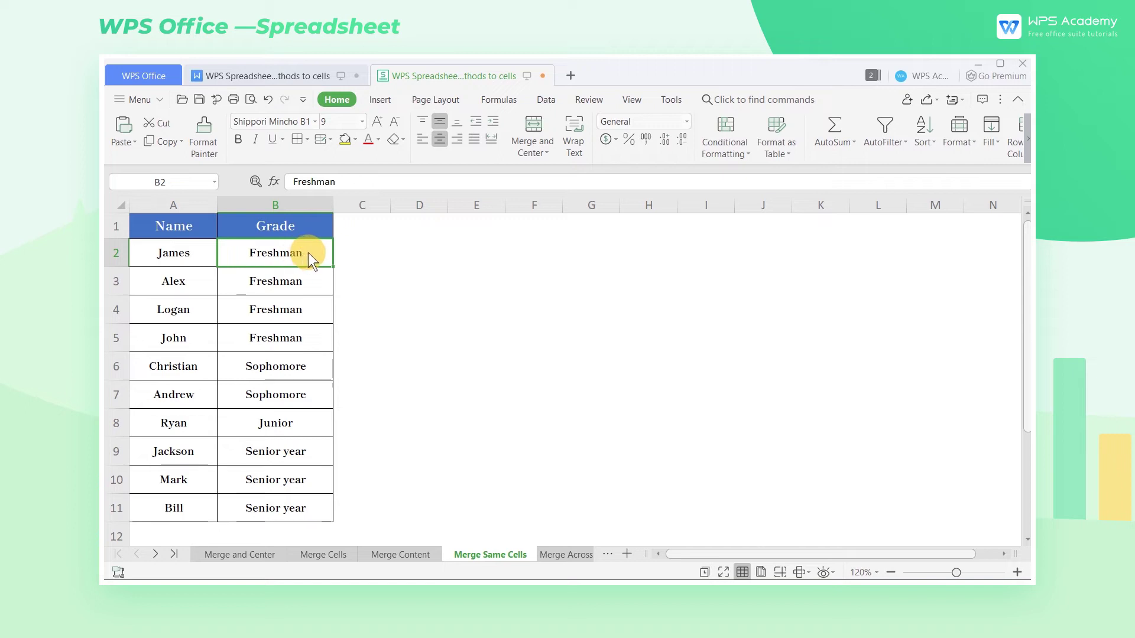
drag(309, 253, 292, 402)
click(289, 426)
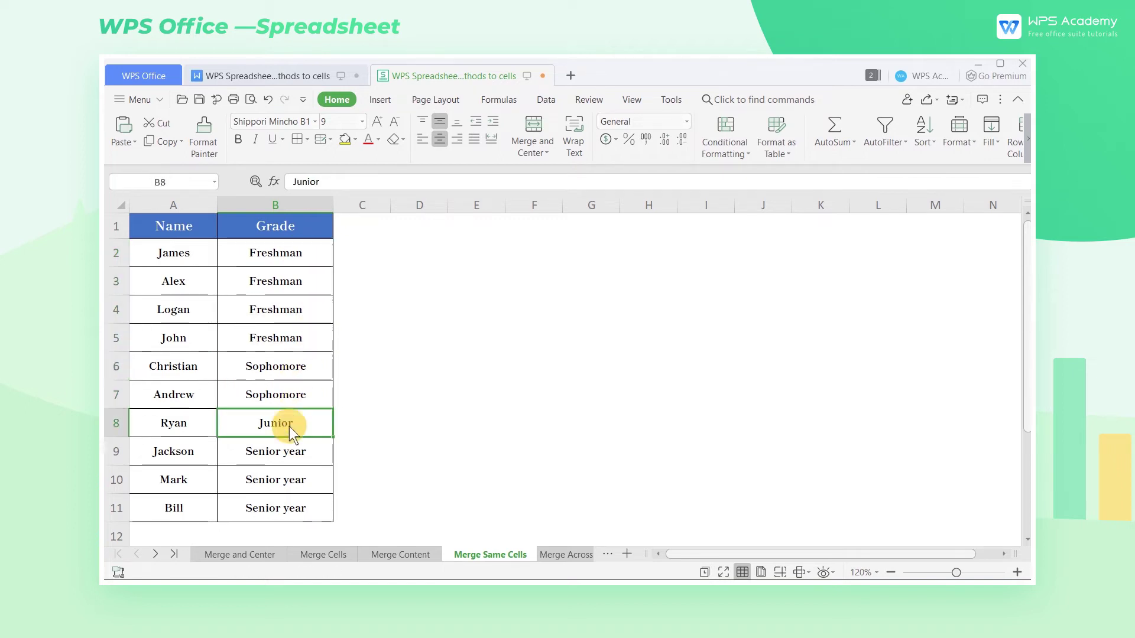
drag(307, 452, 307, 511)
drag(307, 254, 296, 508)
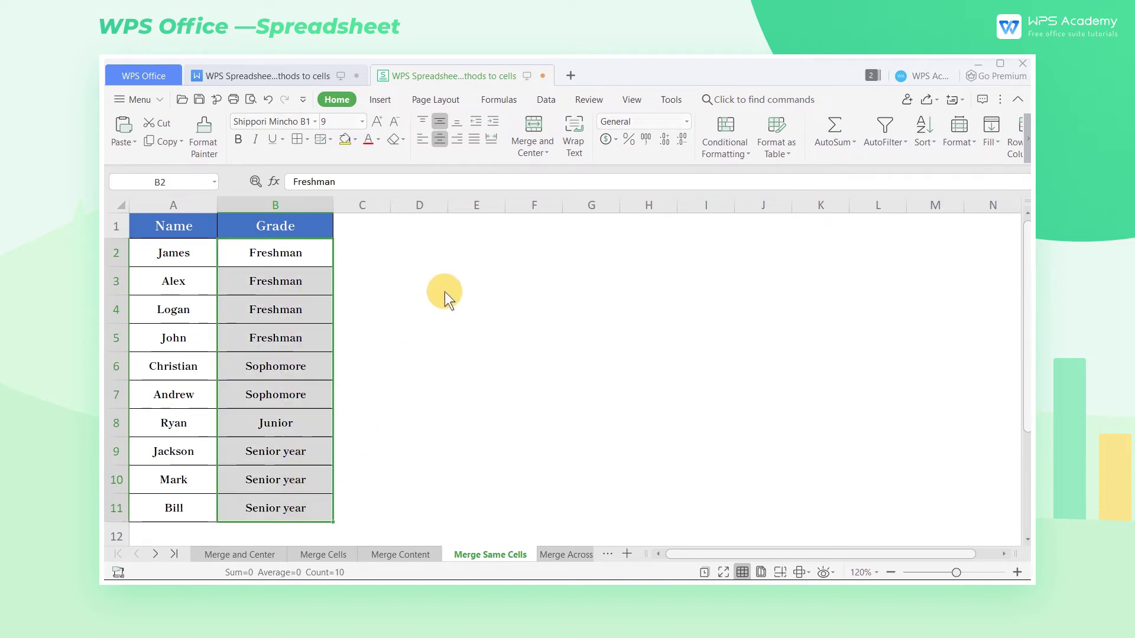
click(545, 148)
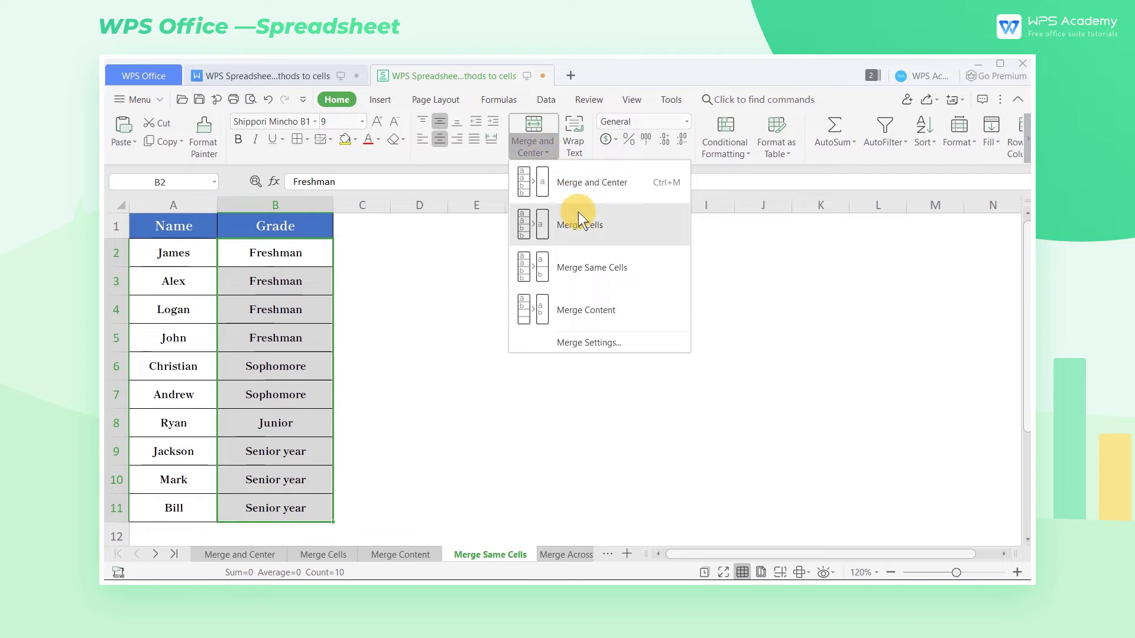
click(643, 278)
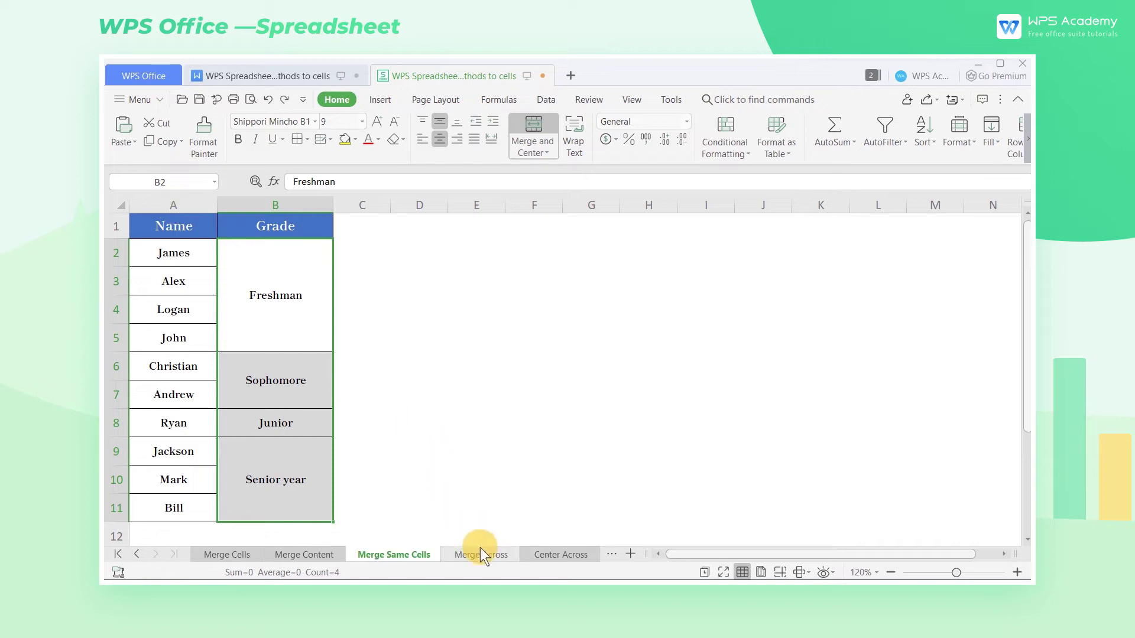
click(480, 554)
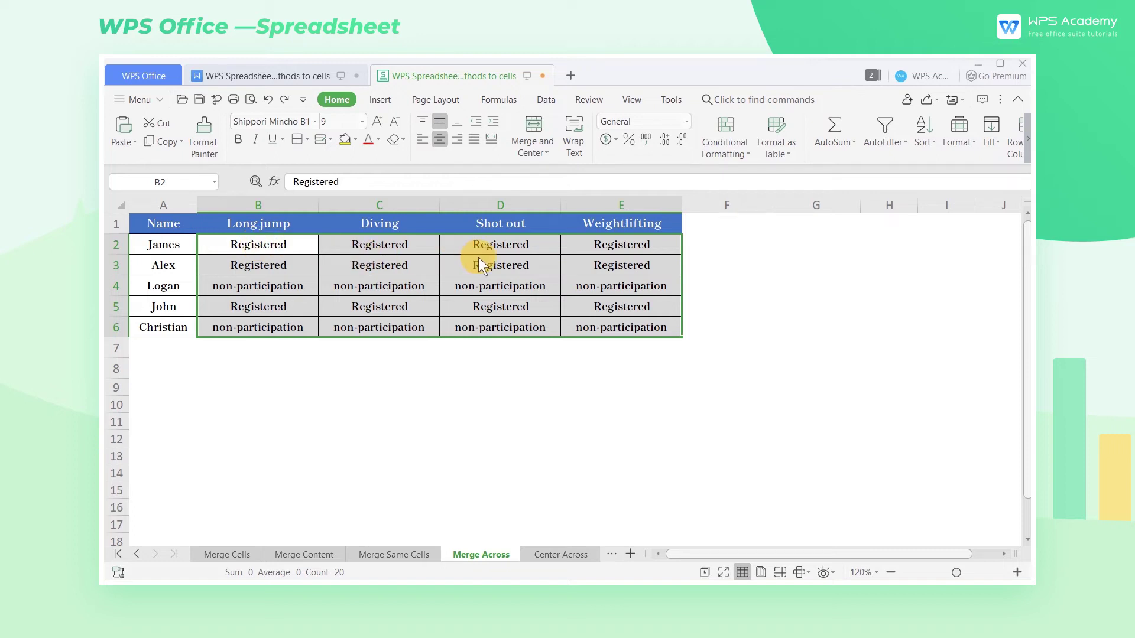
Step: Use Merge Across to join each row of B2:E6 into one cell, then go to the Center Across sheet
click(548, 151)
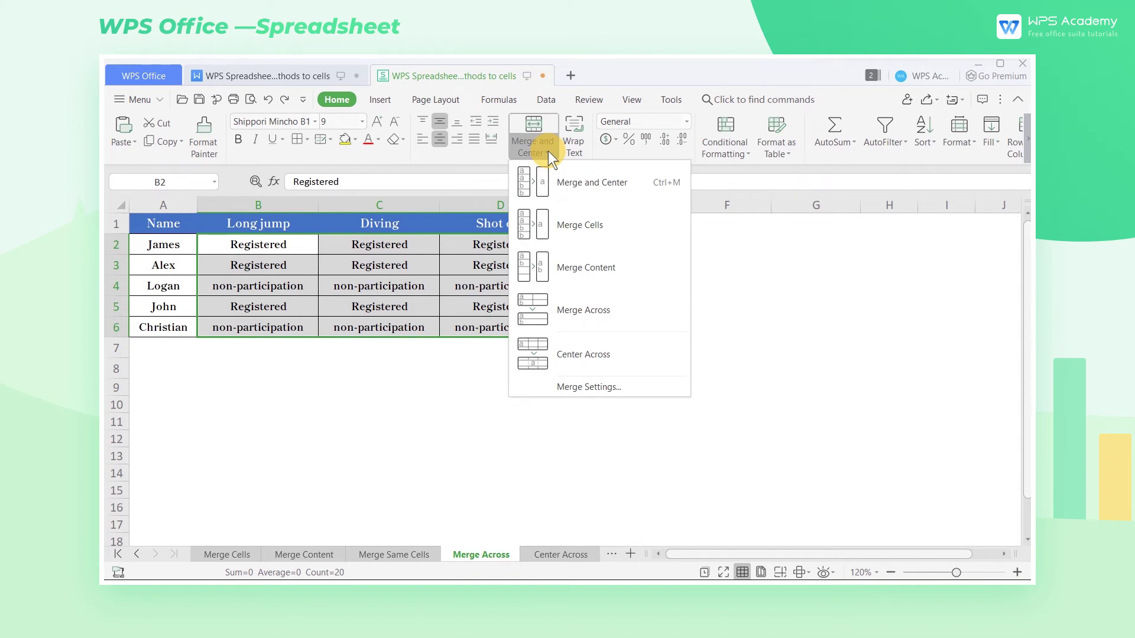
click(658, 313)
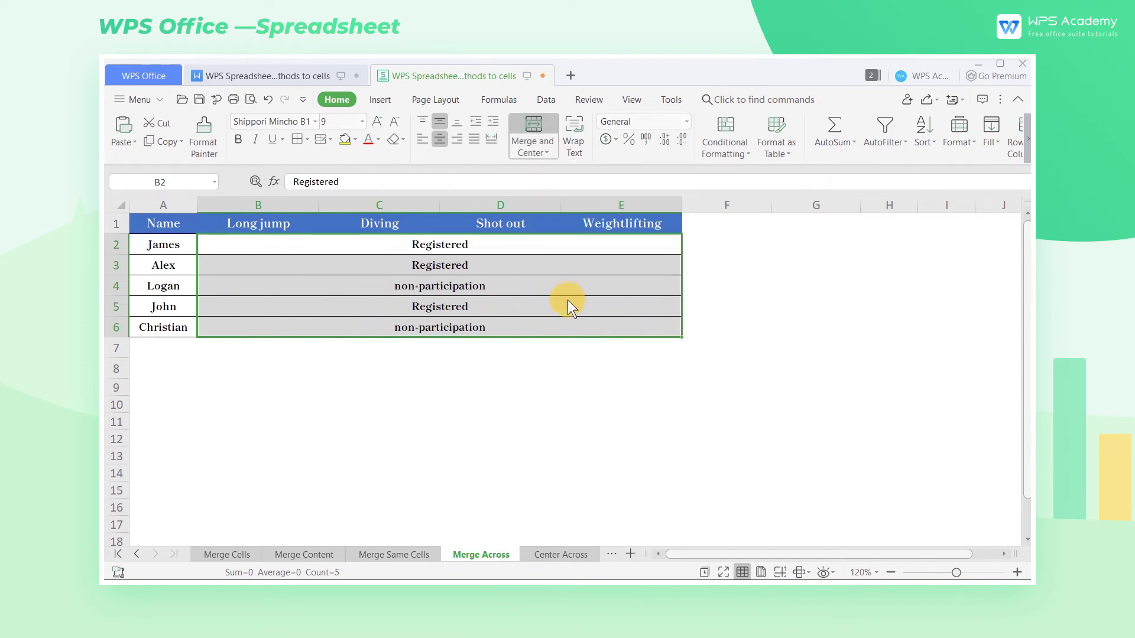
click(472, 266)
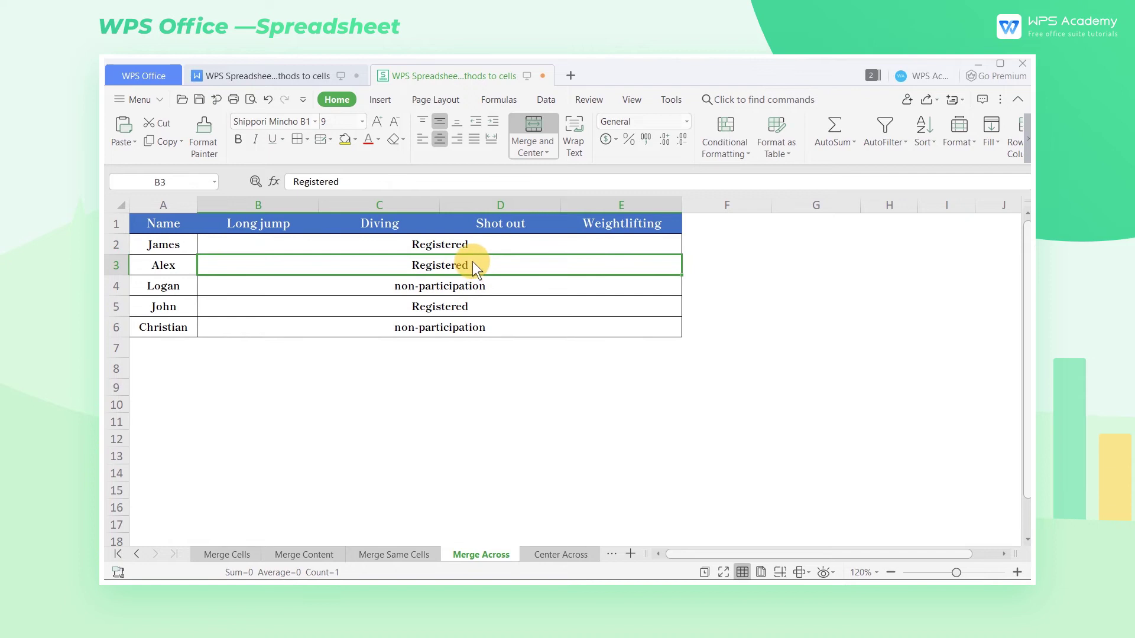
click(470, 249)
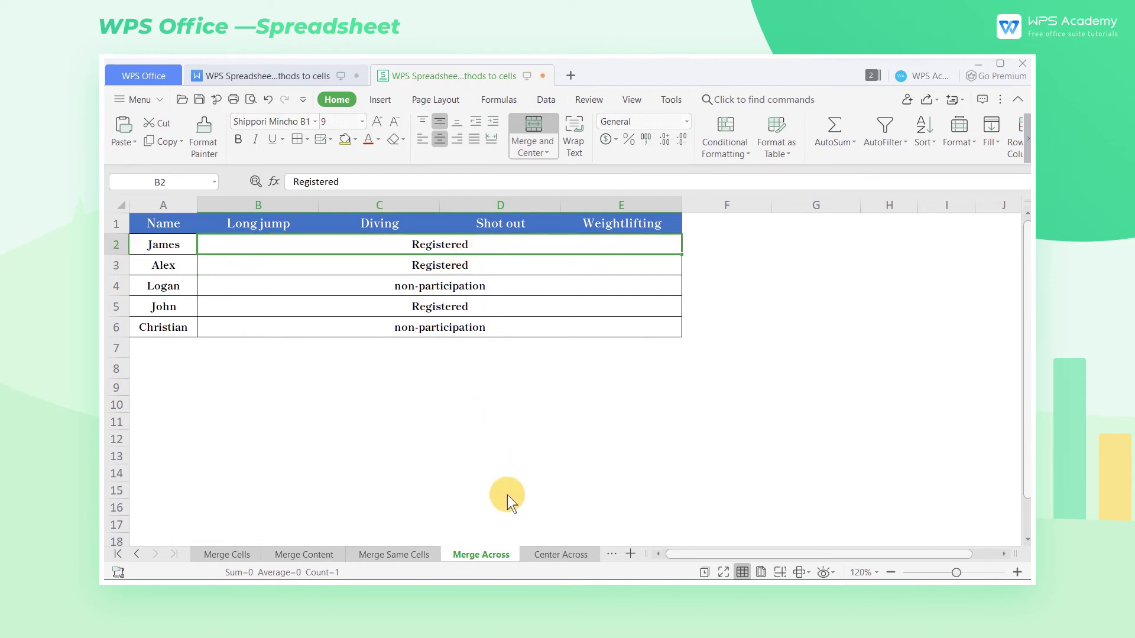
click(564, 553)
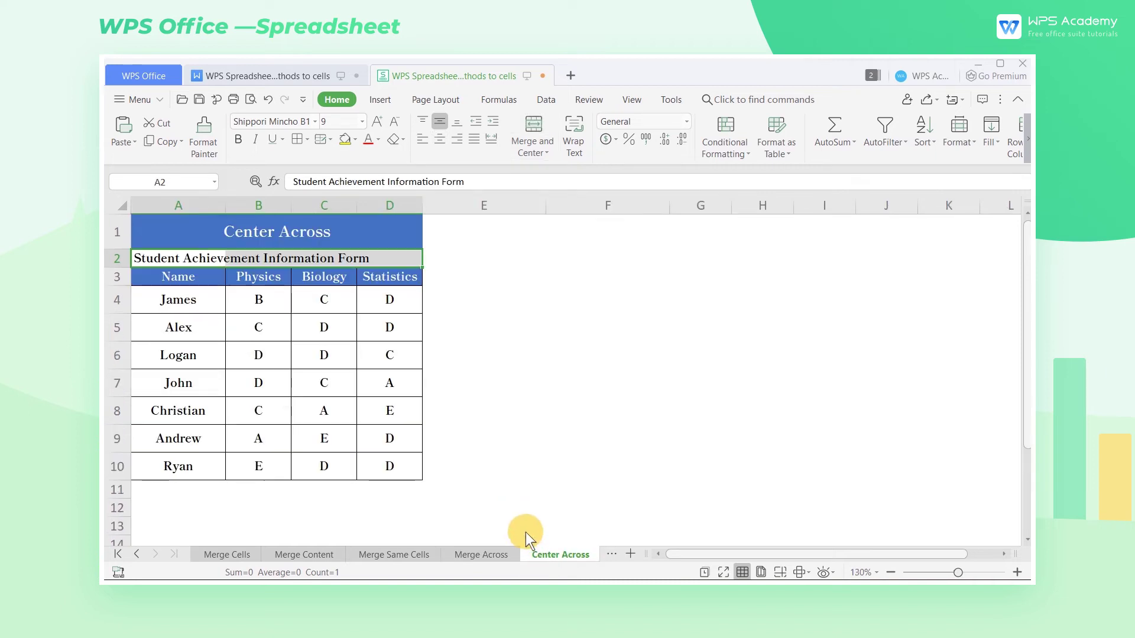
Step: Centre the form title across A2:D2 without merging, confirming B2–D2 stay separate, then return to Merge Same Cells
click(553, 150)
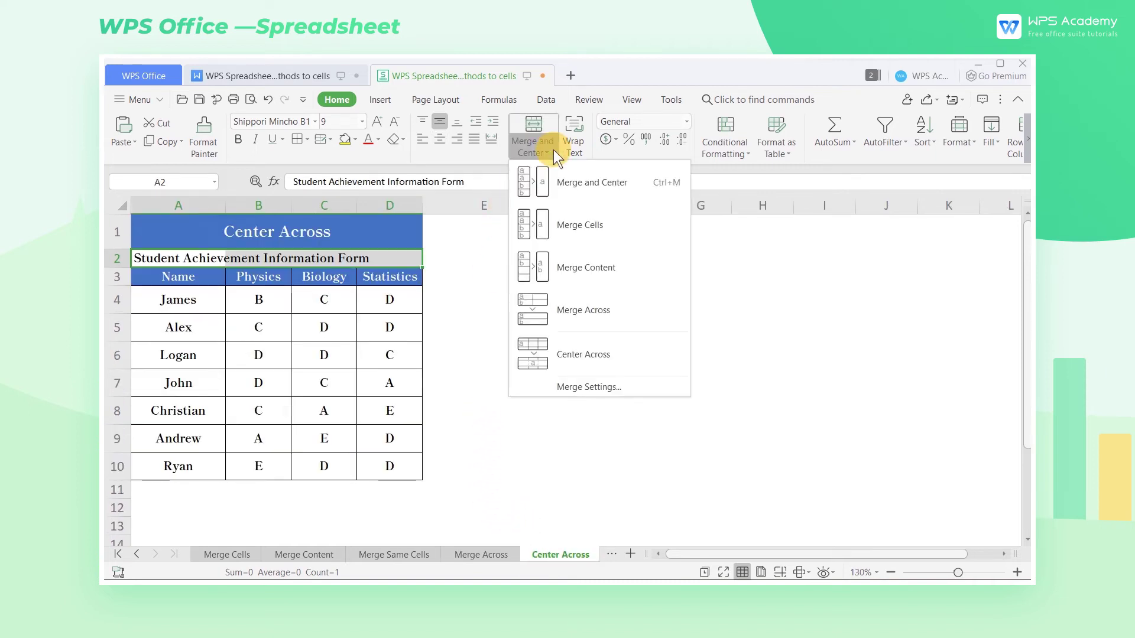
click(672, 357)
click(387, 259)
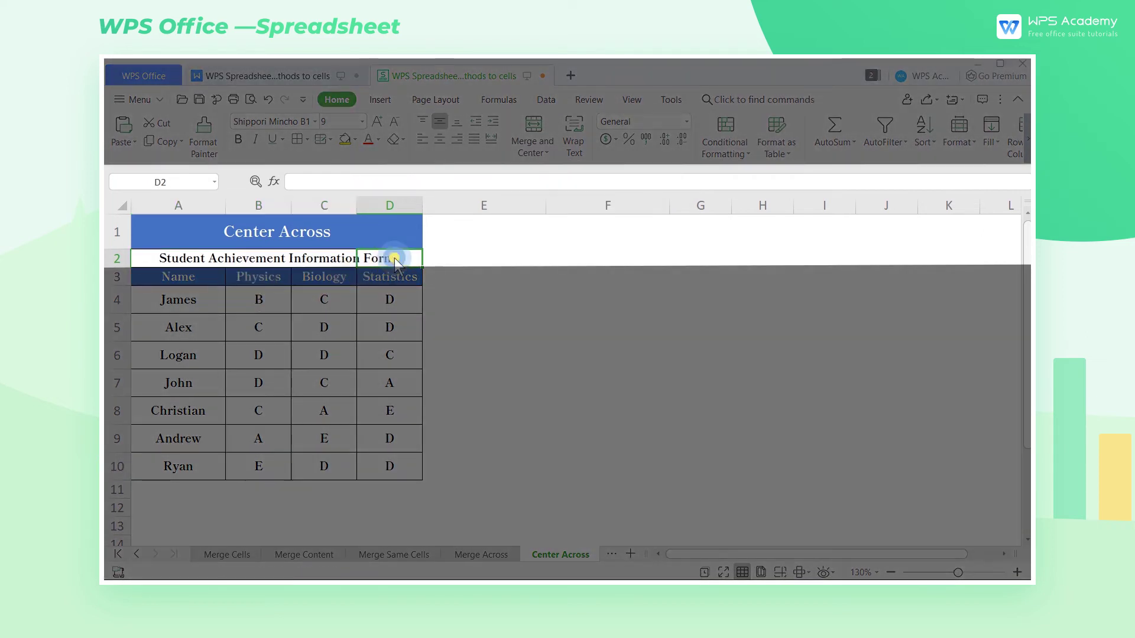
click(331, 257)
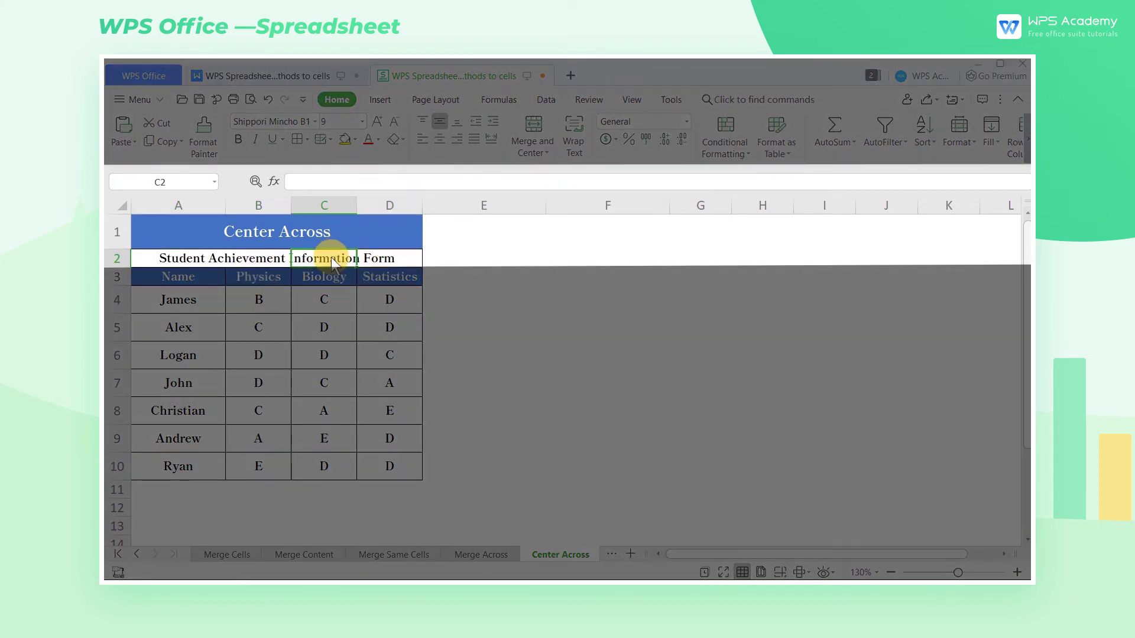
click(275, 263)
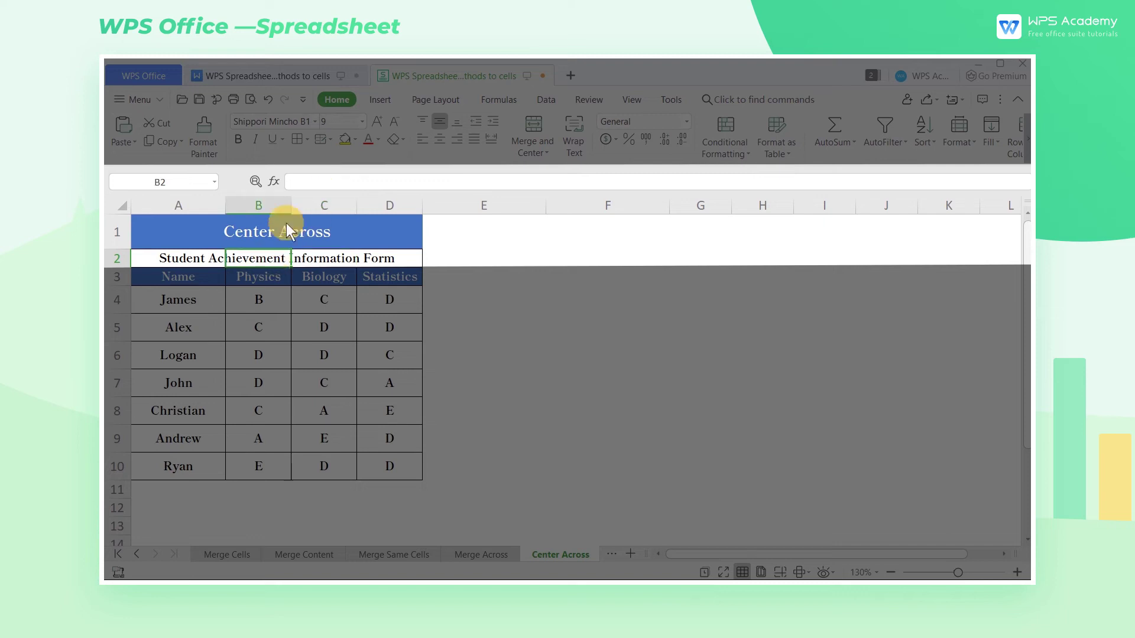
click(211, 266)
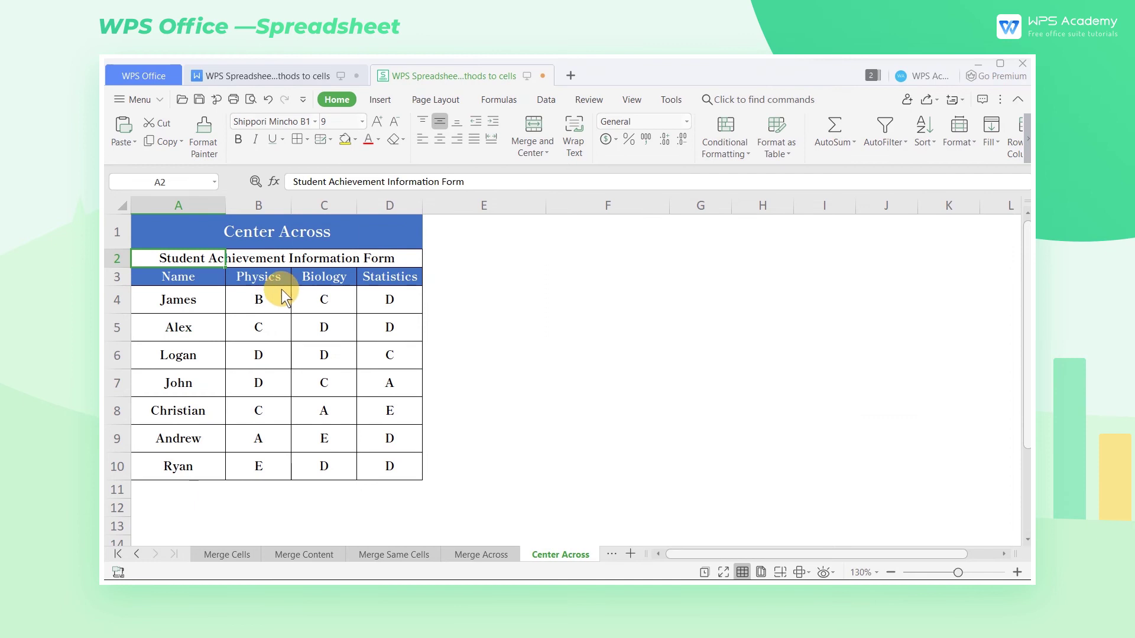
click(269, 302)
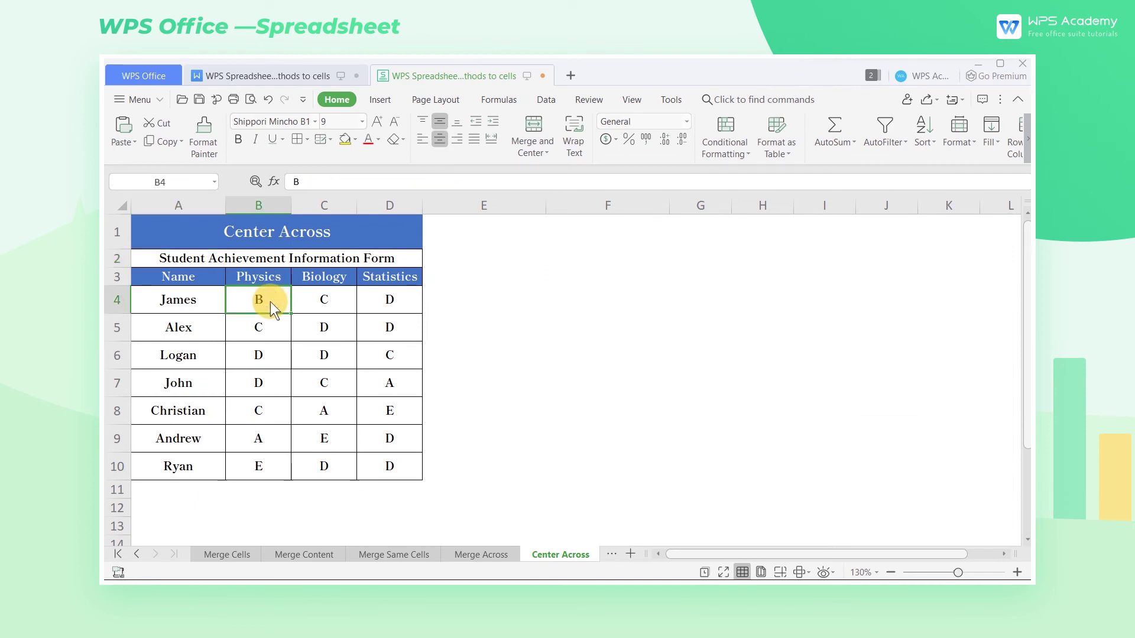
click(384, 553)
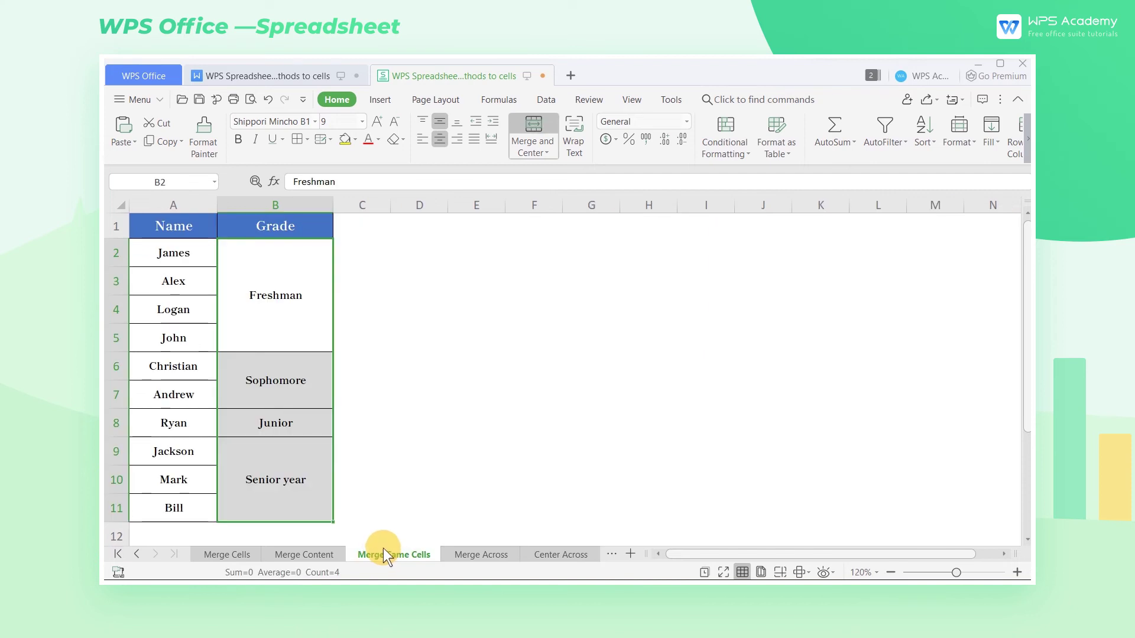
click(294, 429)
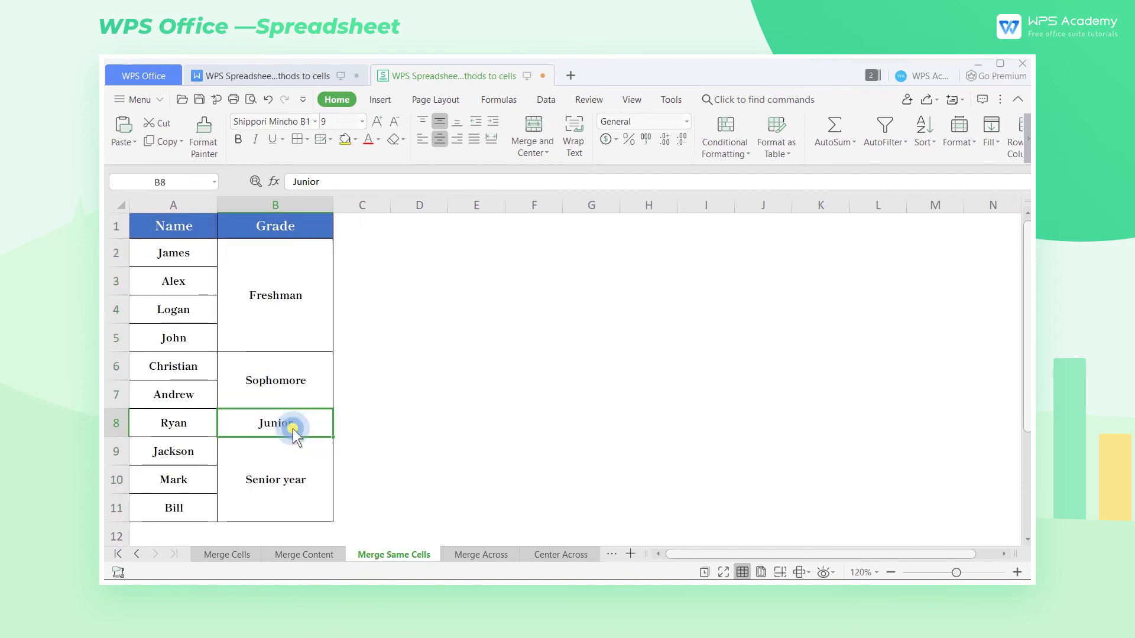
drag(291, 312, 276, 481)
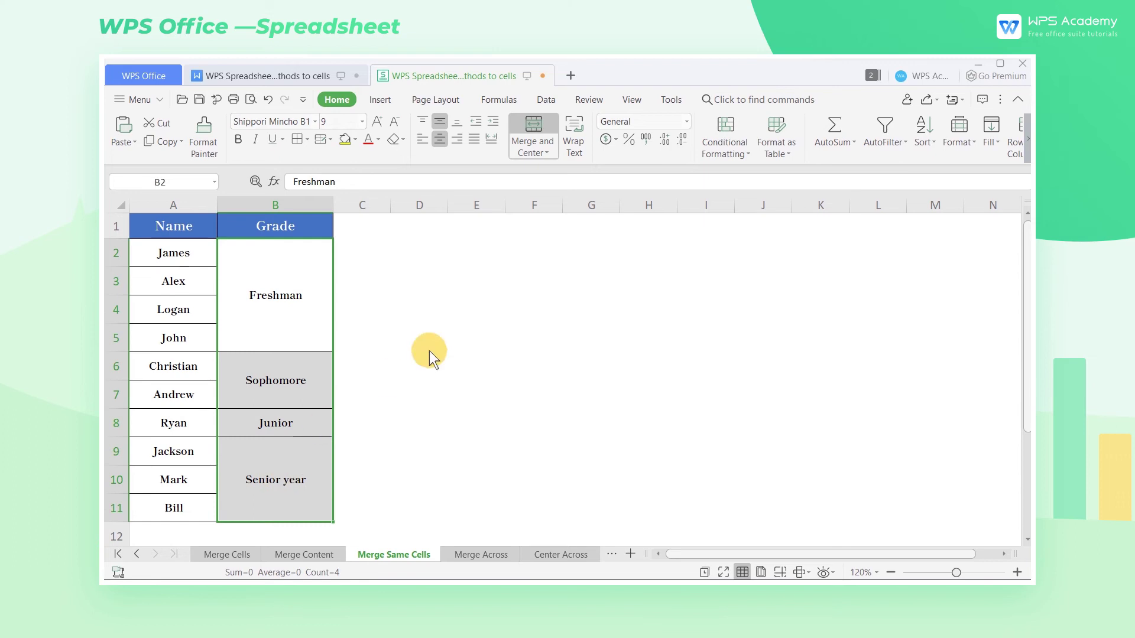
click(545, 154)
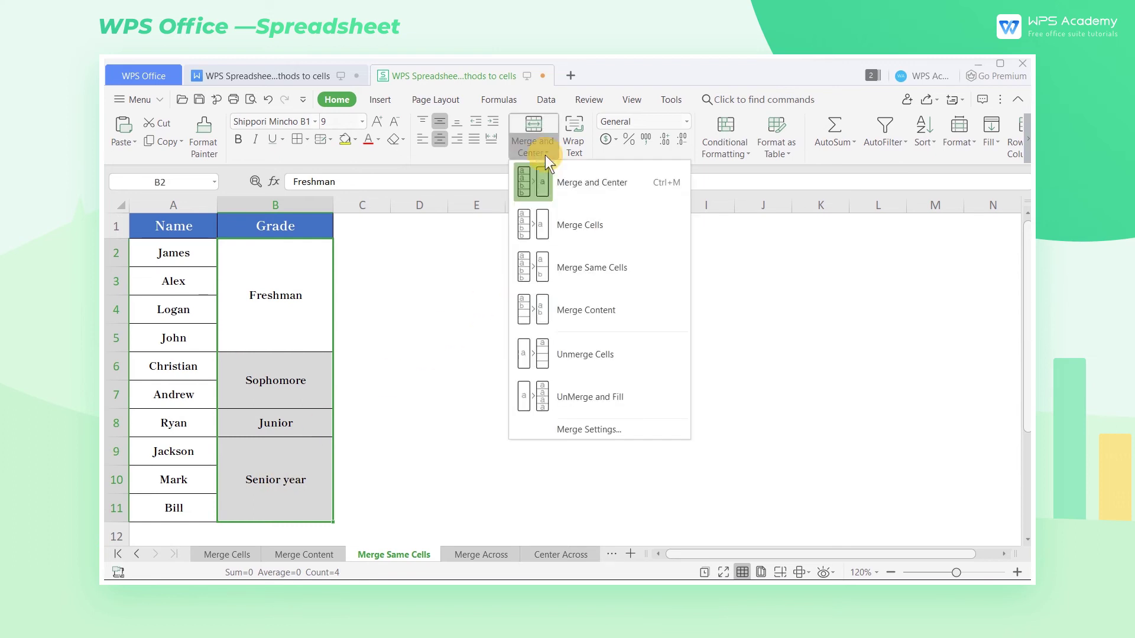
click(650, 342)
click(266, 313)
click(255, 336)
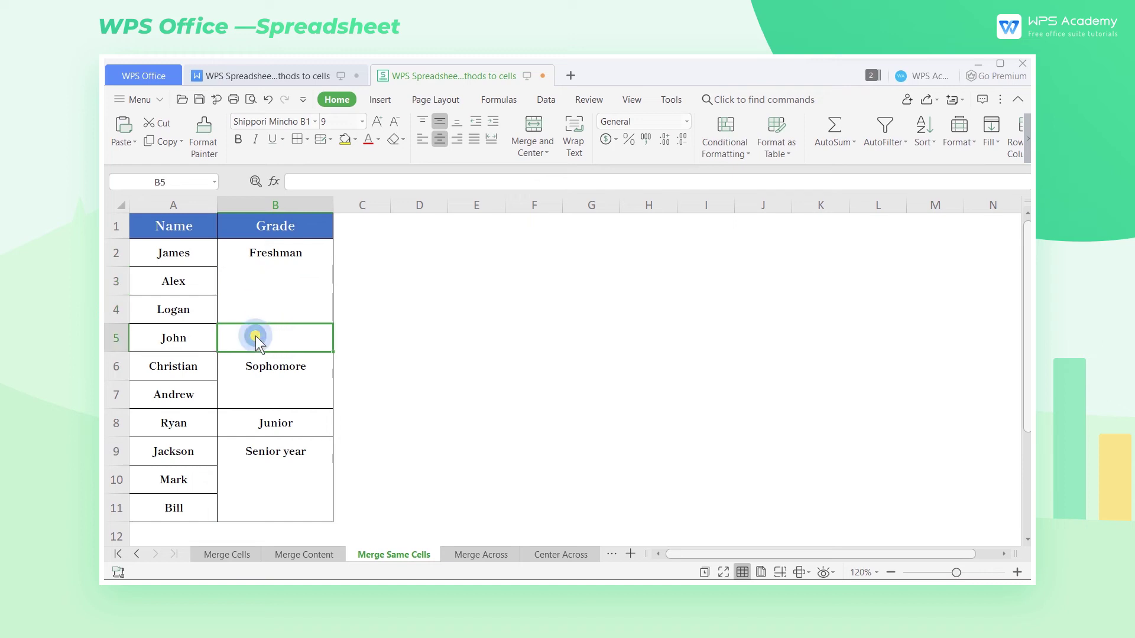
click(264, 399)
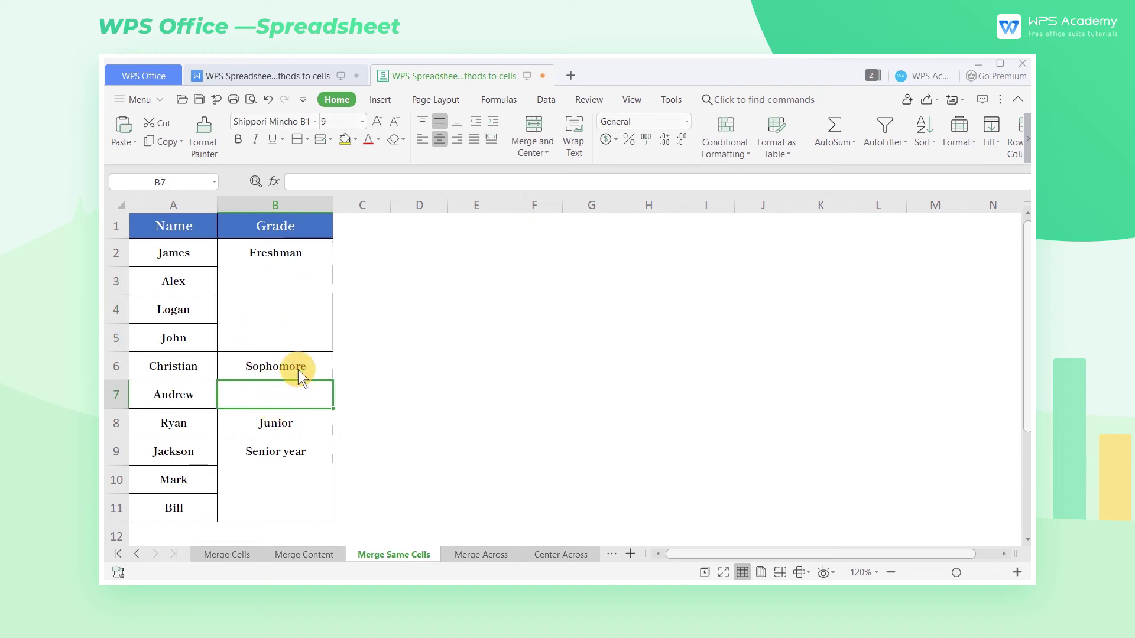
key(ctrl+z)
Step: Unmerge the Grade cells with UnMerge and Fill so each row holds its own grade
click(551, 150)
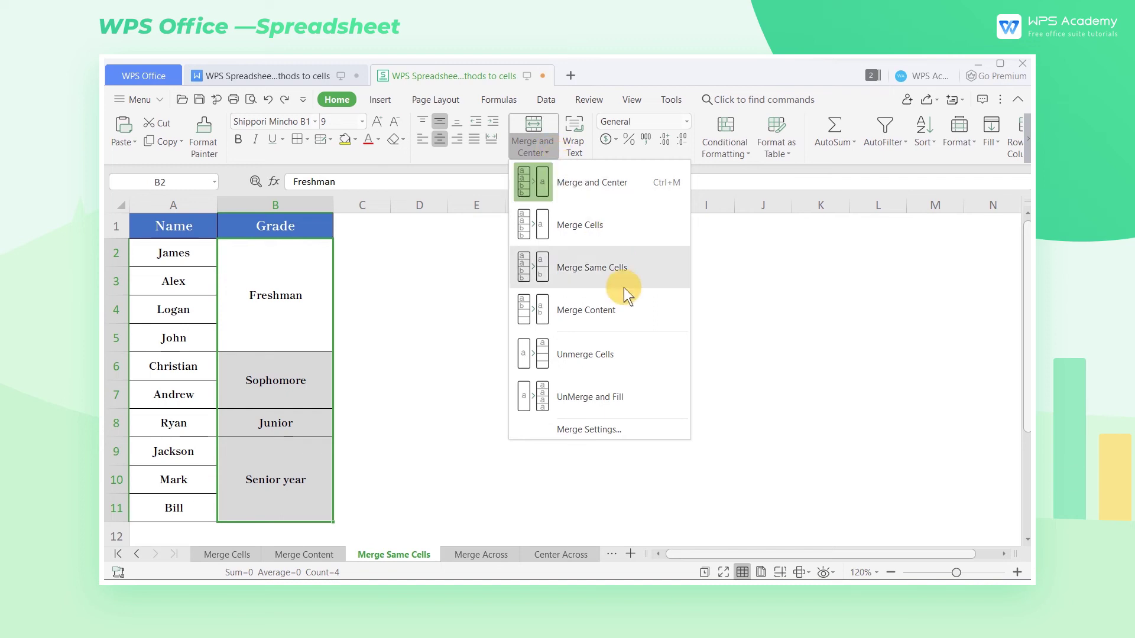
click(646, 393)
click(264, 282)
click(258, 310)
Step: Centre the grades in B2:B11 and give every cell All Borders
drag(279, 253, 275, 502)
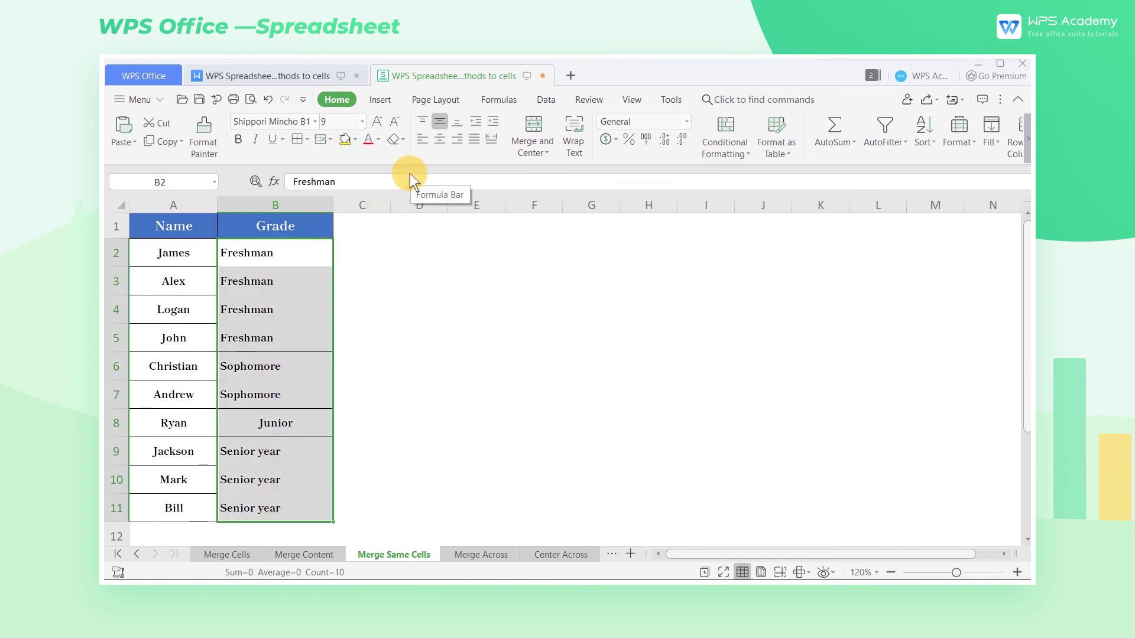
click(438, 139)
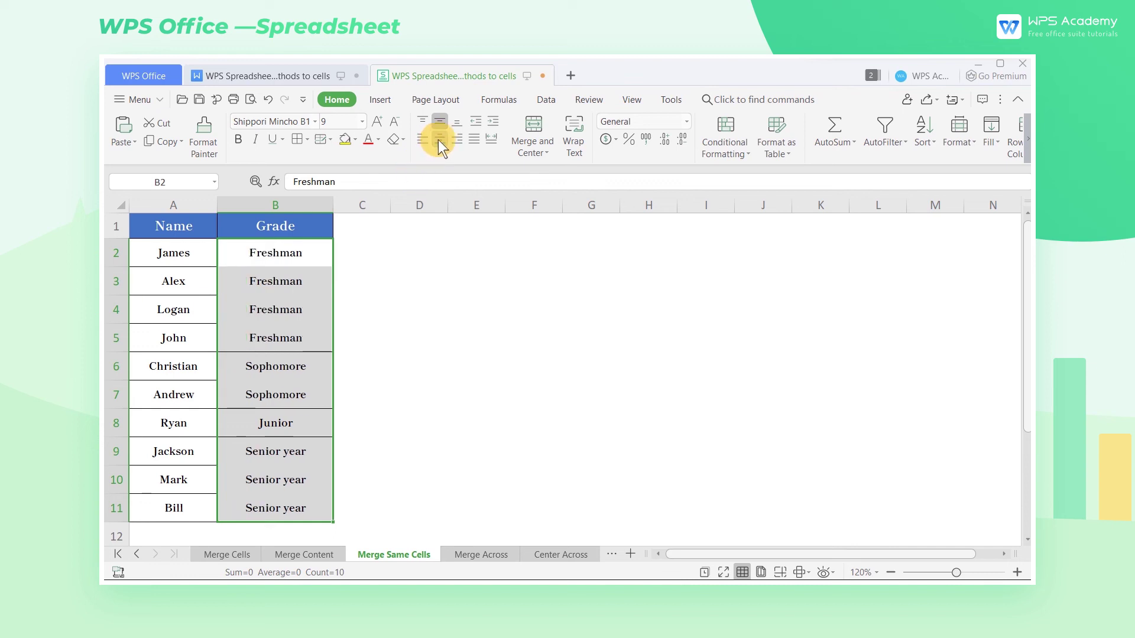
click(307, 140)
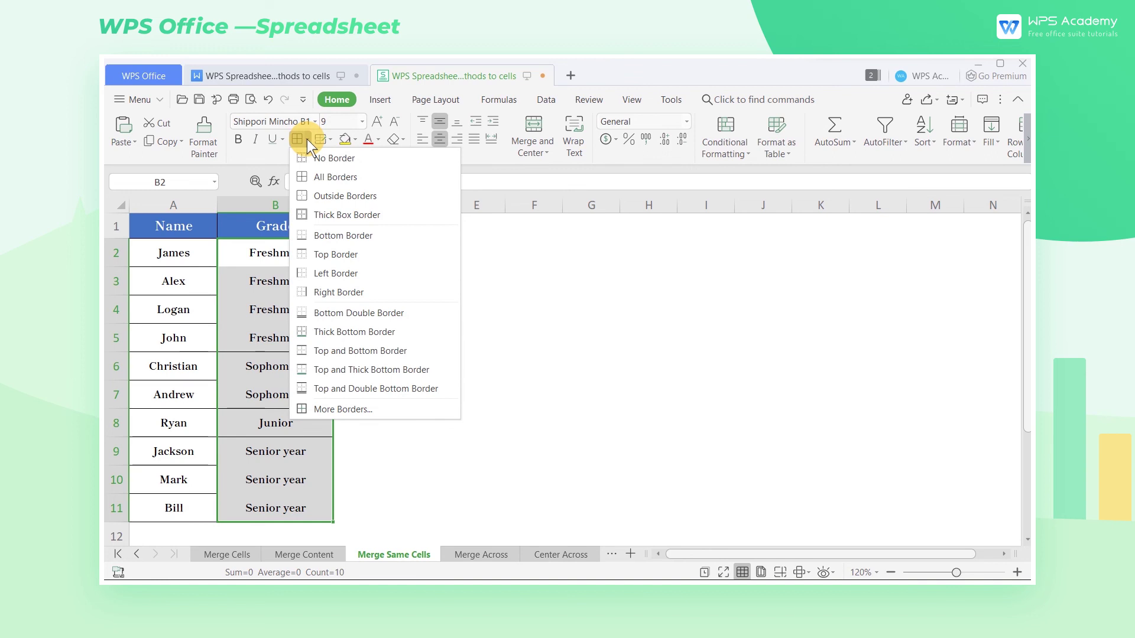
click(390, 176)
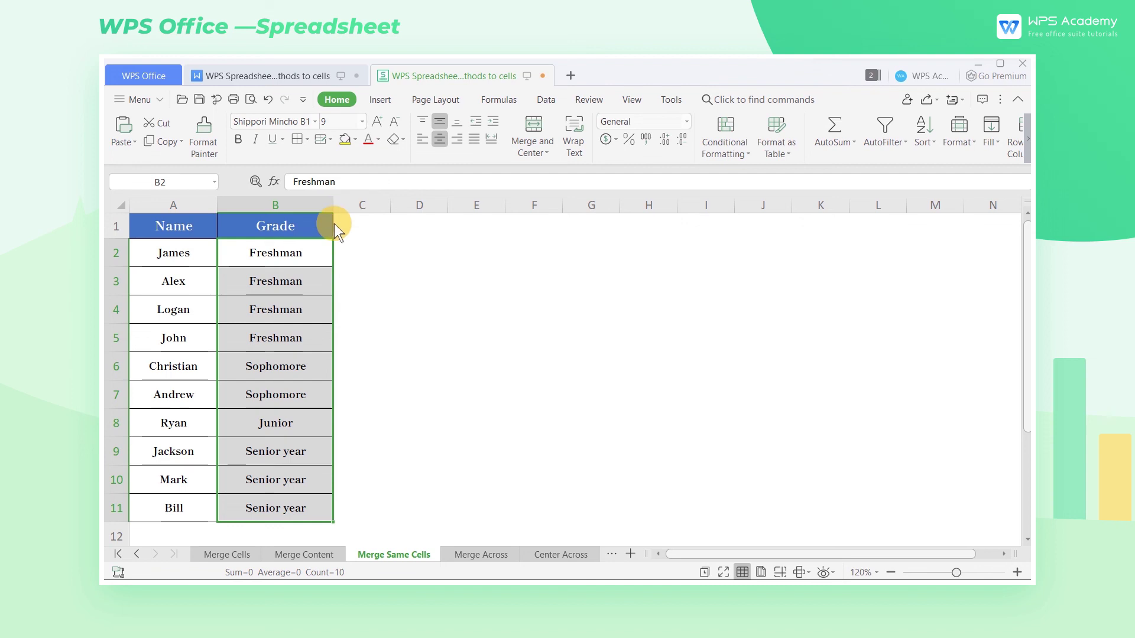
click(186, 347)
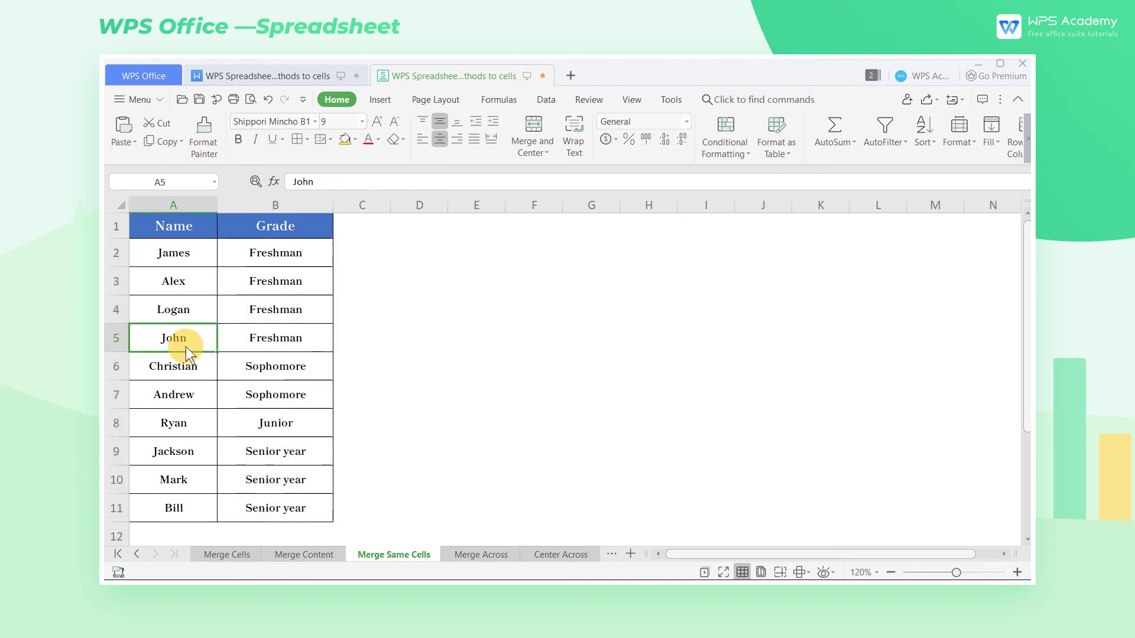
Step: In Merge Settings, set the default for single-column merges to Merge same cells
click(518, 154)
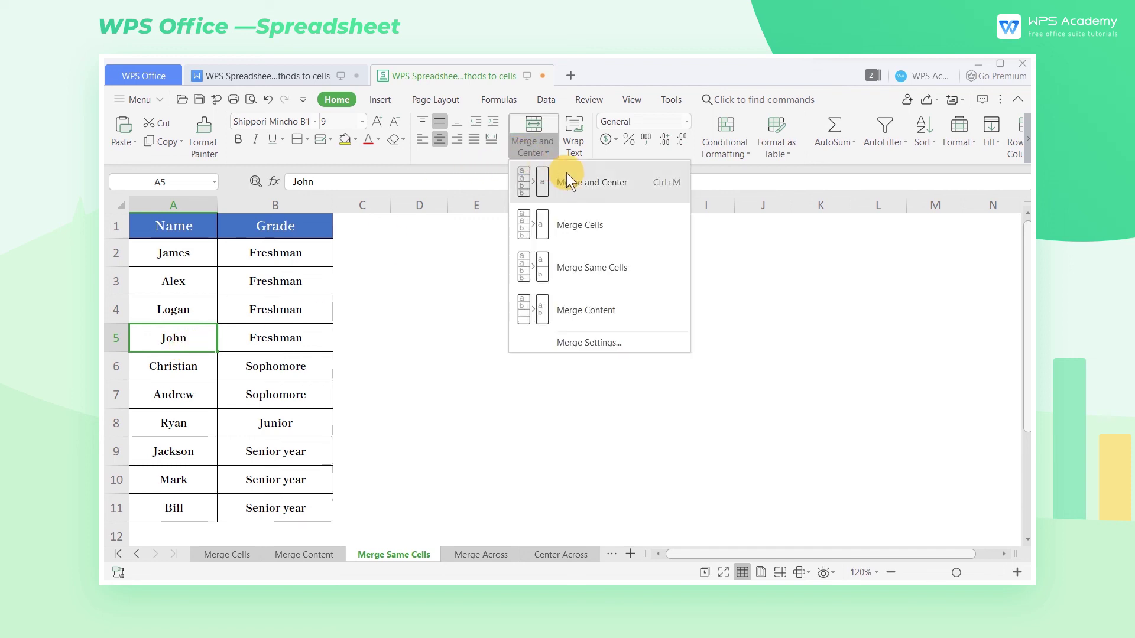
click(590, 342)
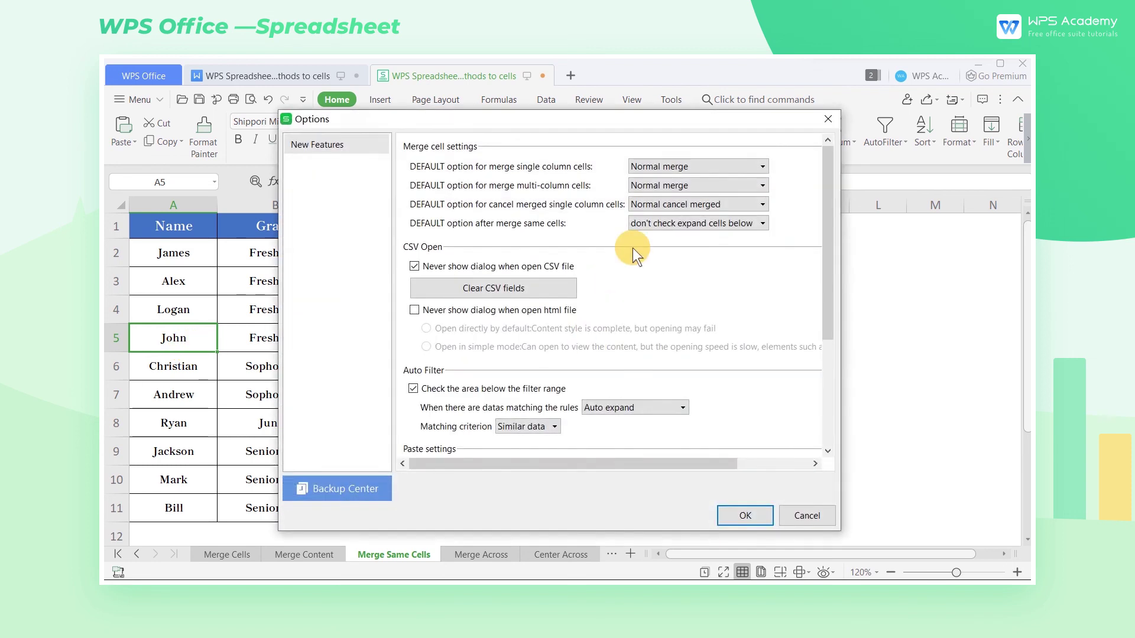
click(696, 170)
click(693, 201)
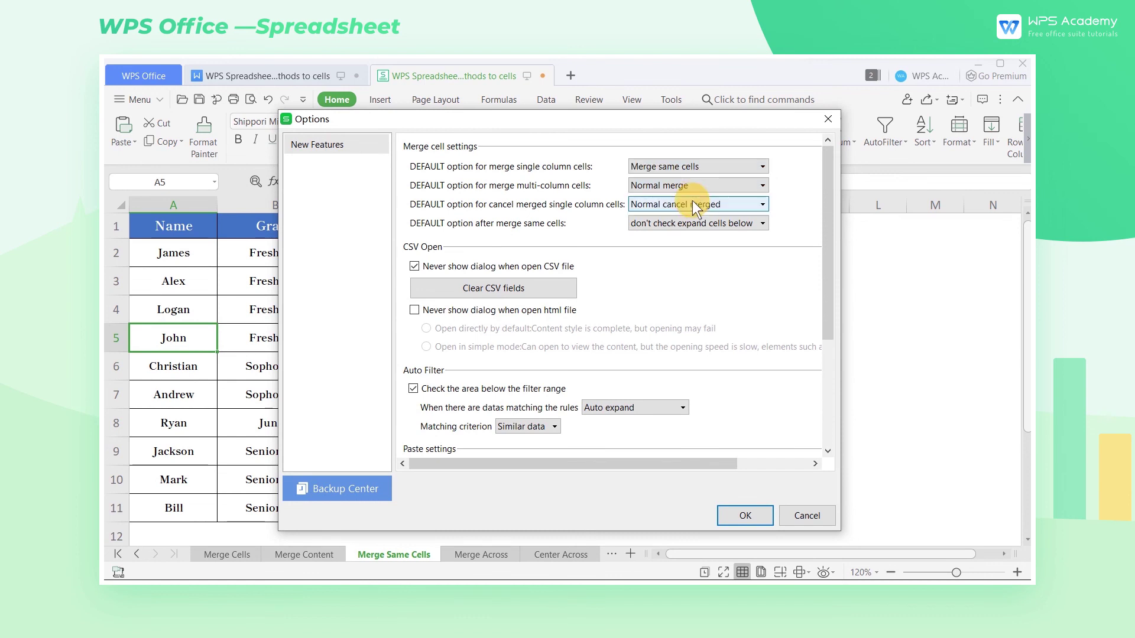